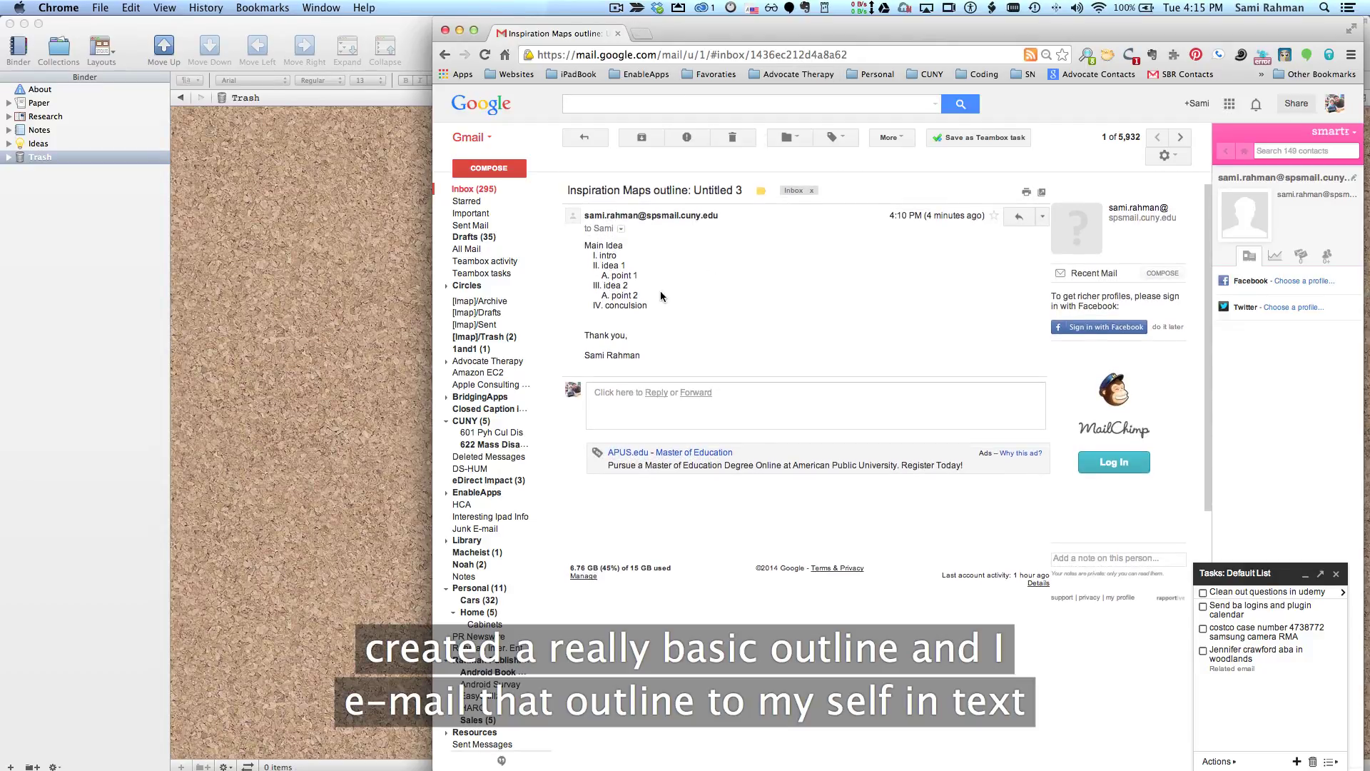
Copy the emailed outline text from Main Idea through the last numbered item.
drag(654, 310, 581, 246)
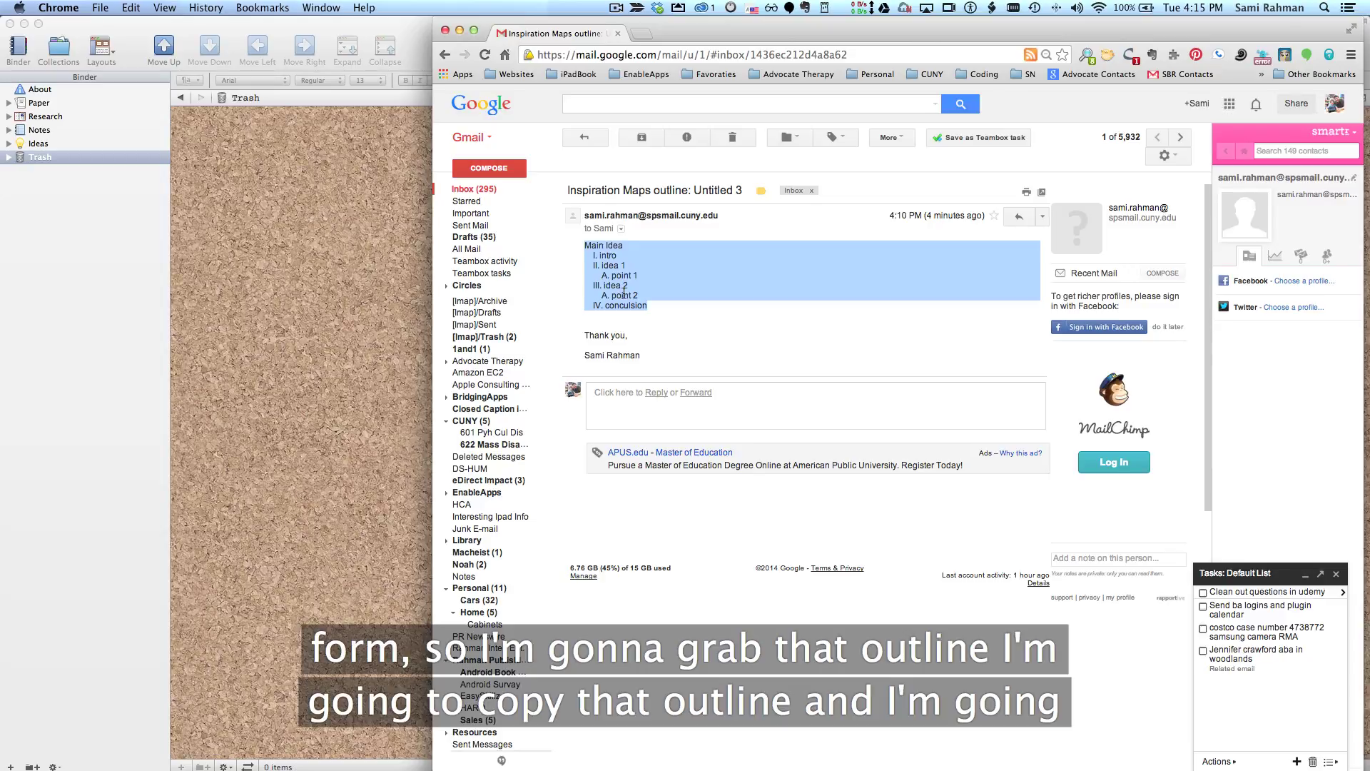
key(super+c)
Create a new binder folder named 'Paper' in Scrivener.
click(284, 220)
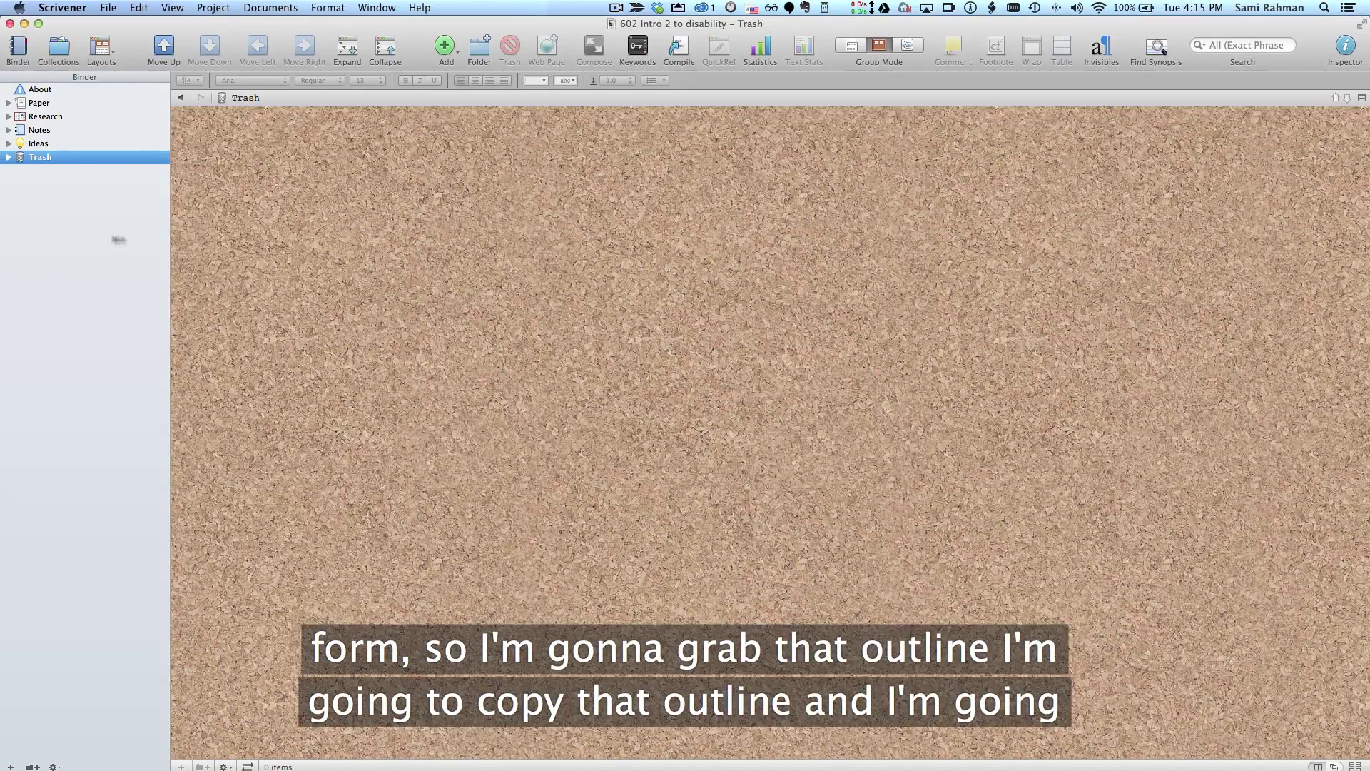
click(106, 339)
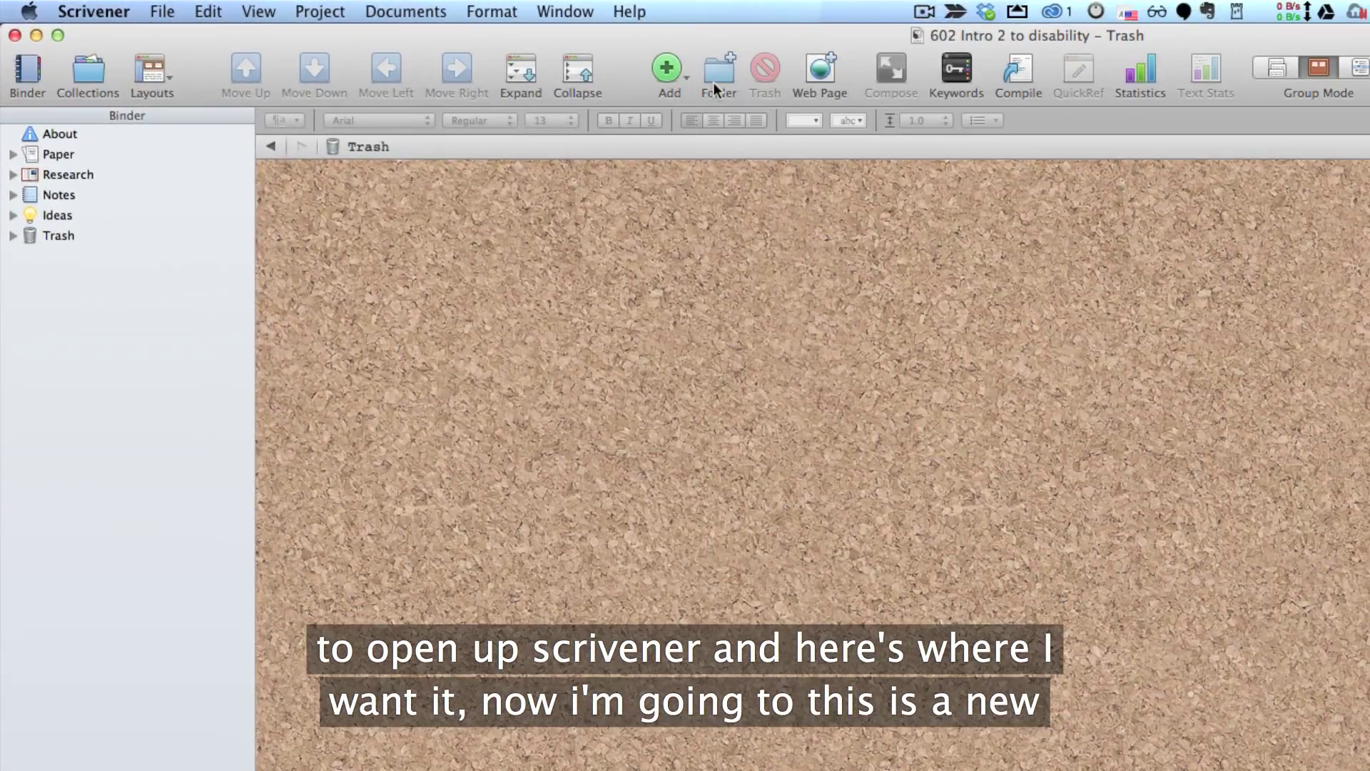
click(479, 46)
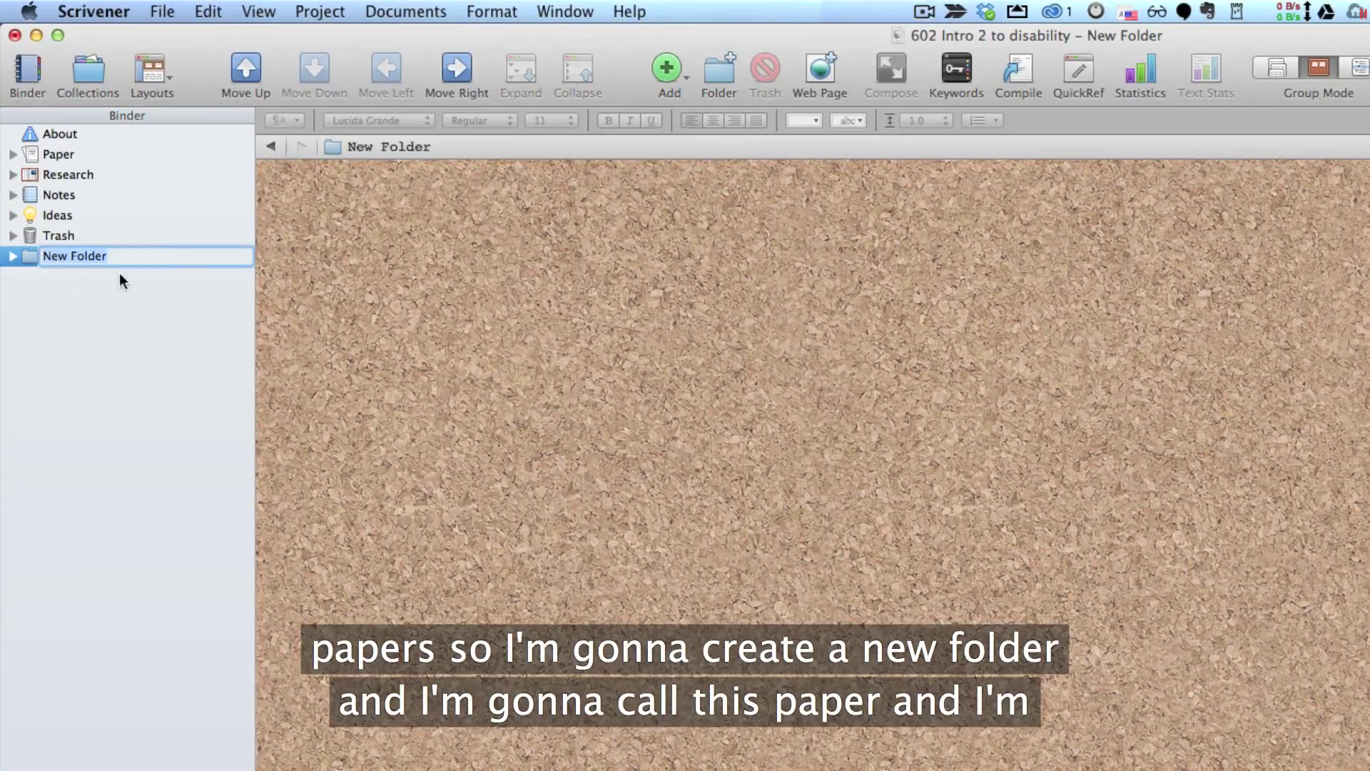
text(Paper)
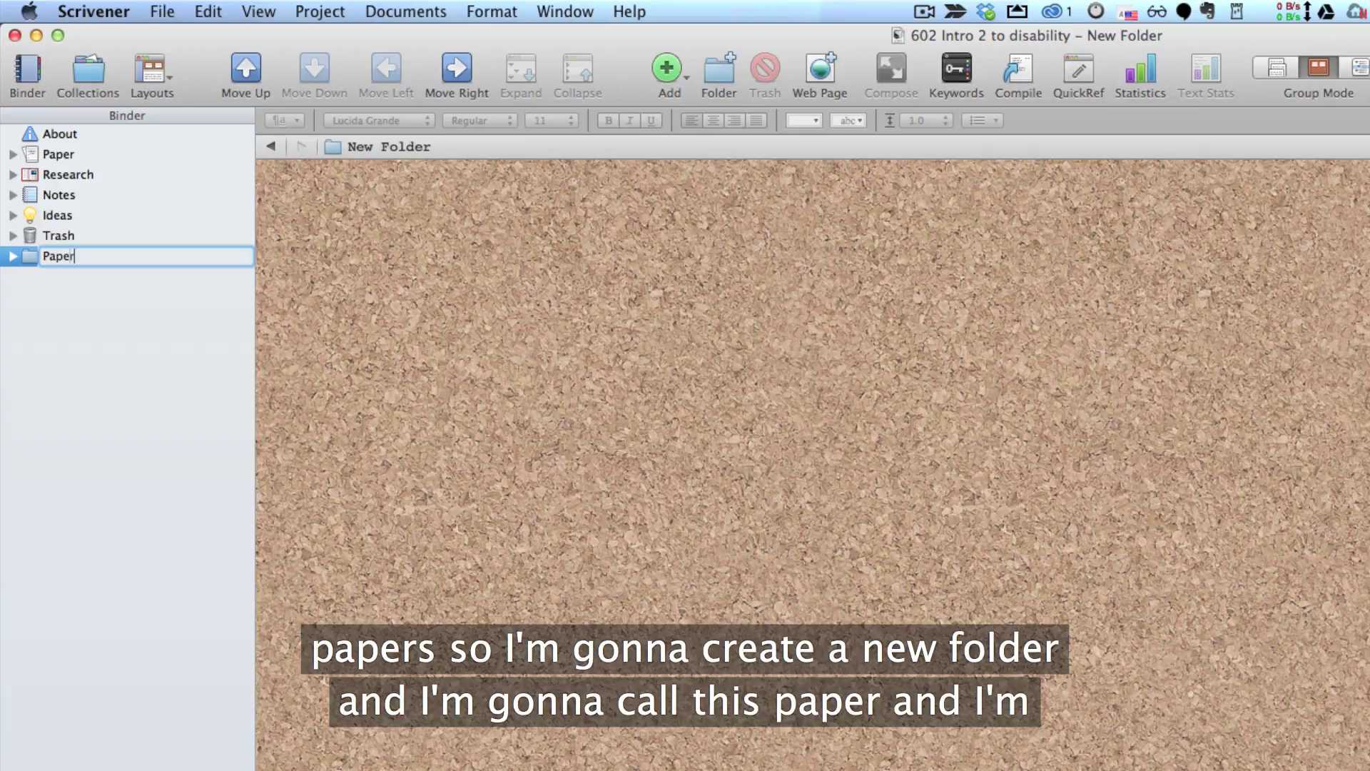
key(Return)
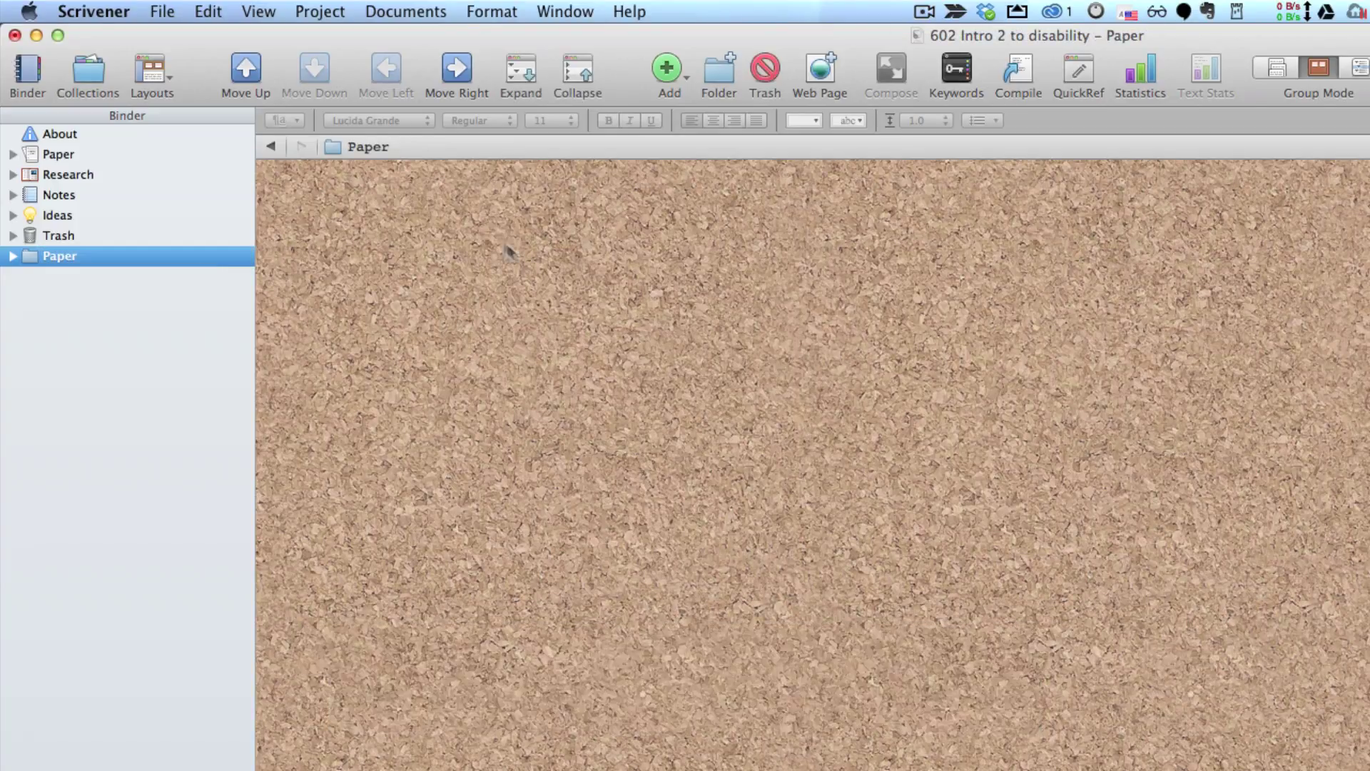
Add a document titled 'Outline' inside Paper and paste the copied outline into it.
click(671, 67)
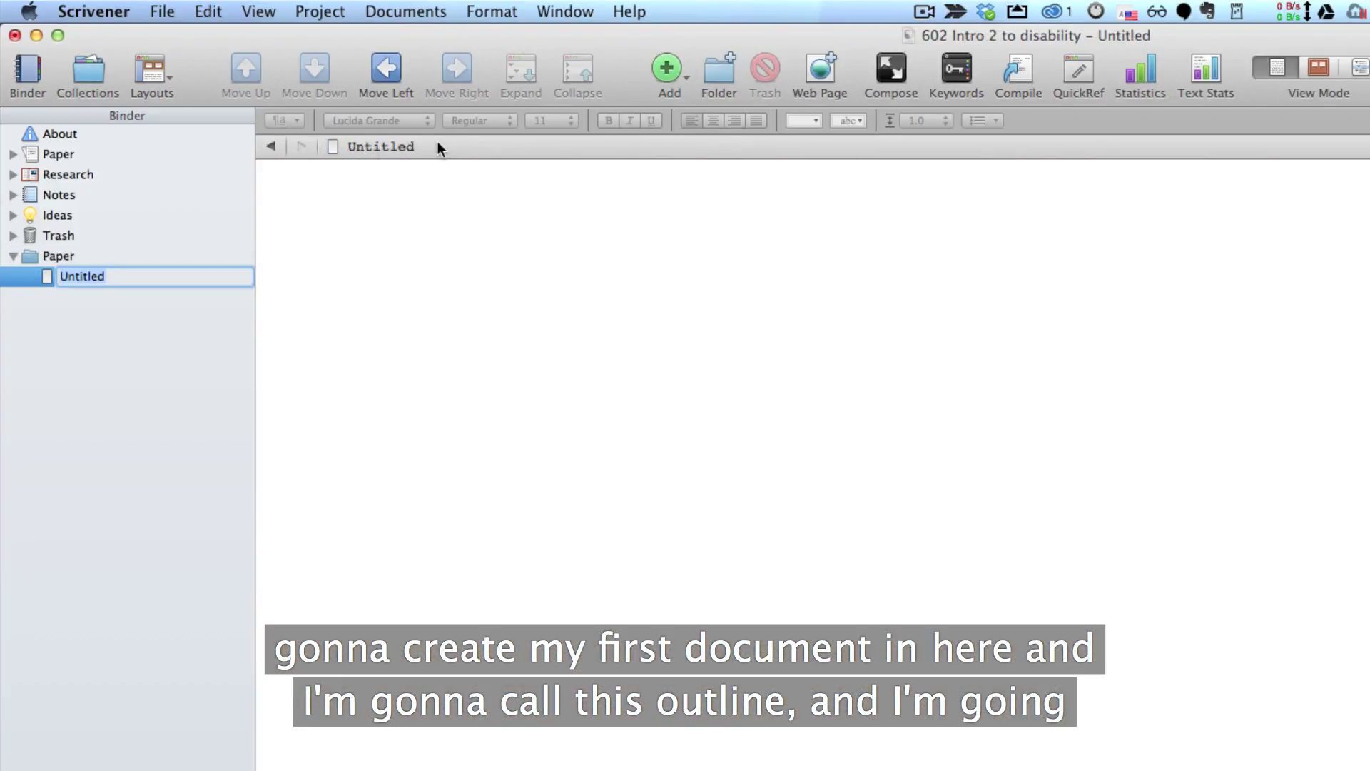
click(400, 146)
text(Outine)
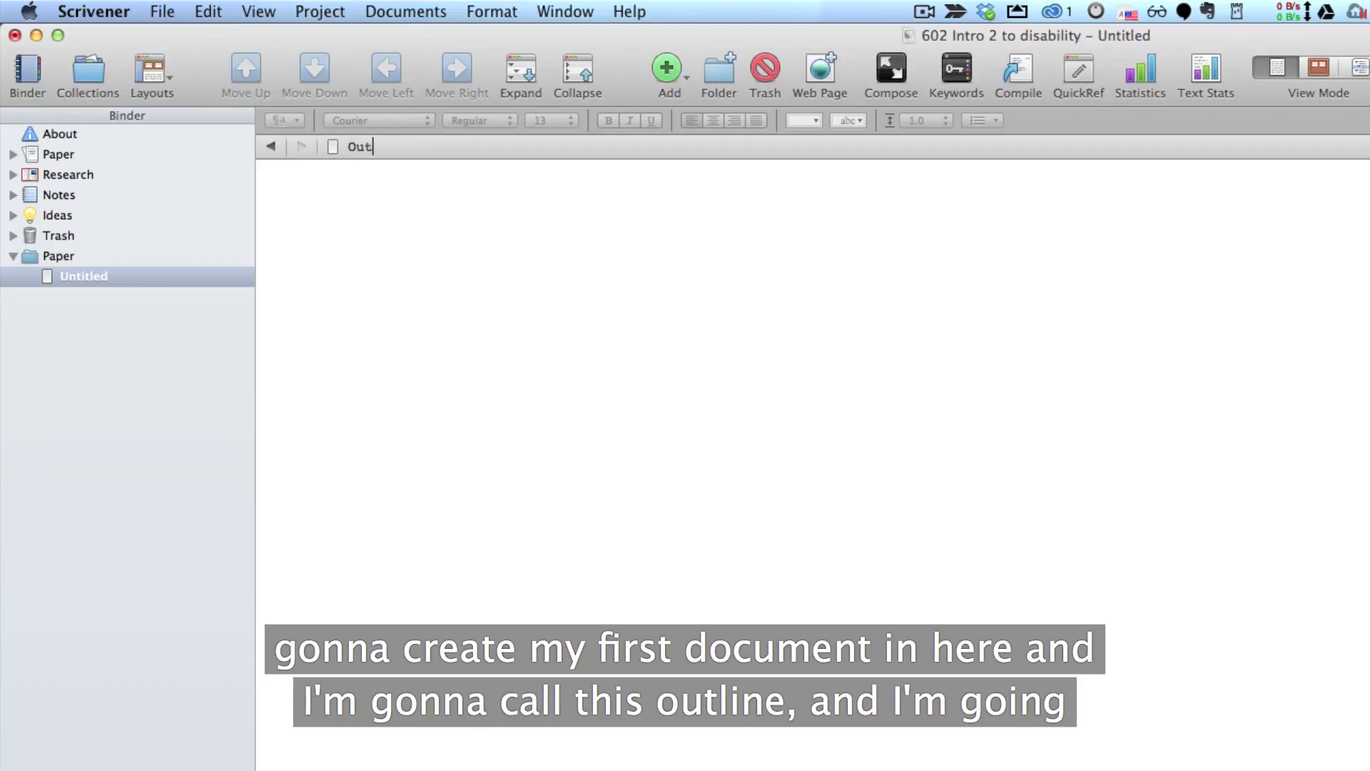
key(BackSpace)
key(BackSpace)
key(BackSpace)
text(line)
key(Return)
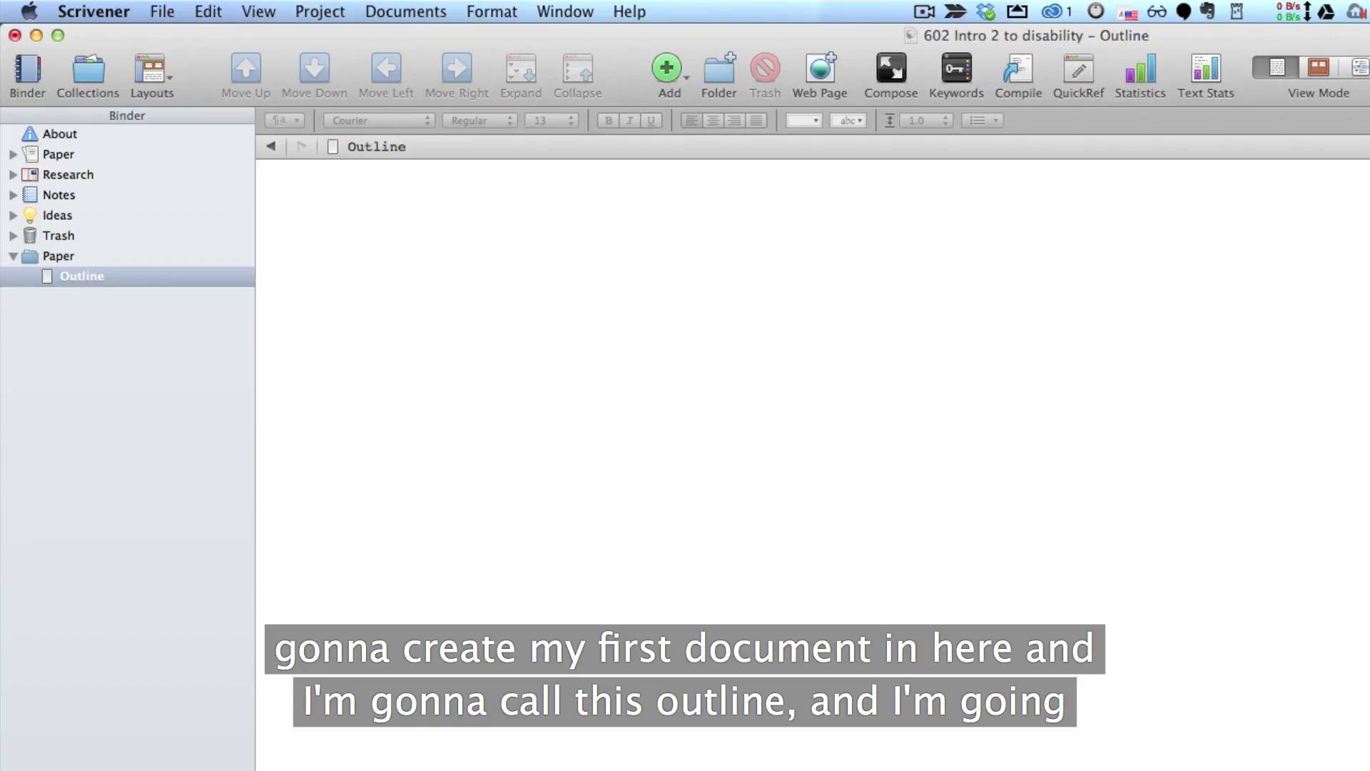
click(398, 202)
key(super+v)
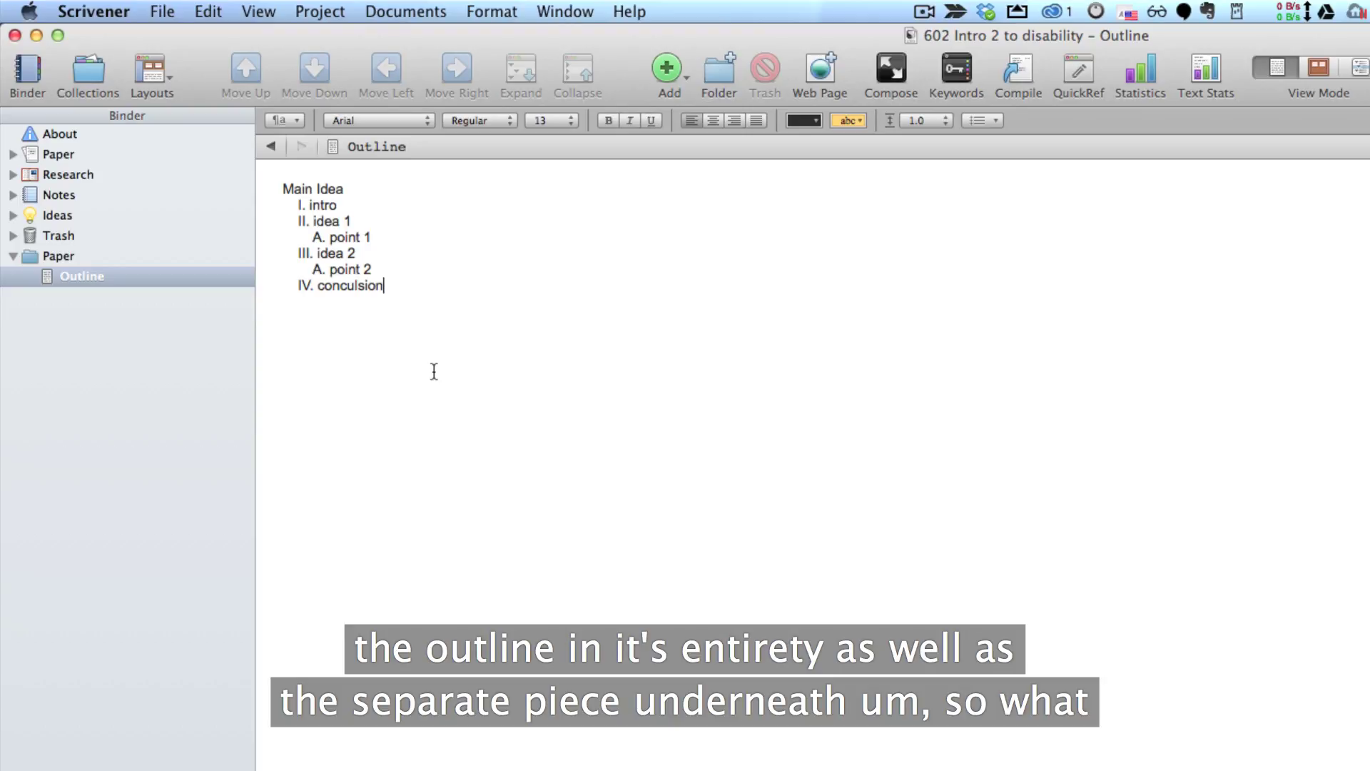
Duplicate the Outline document and open the copy.
click(110, 367)
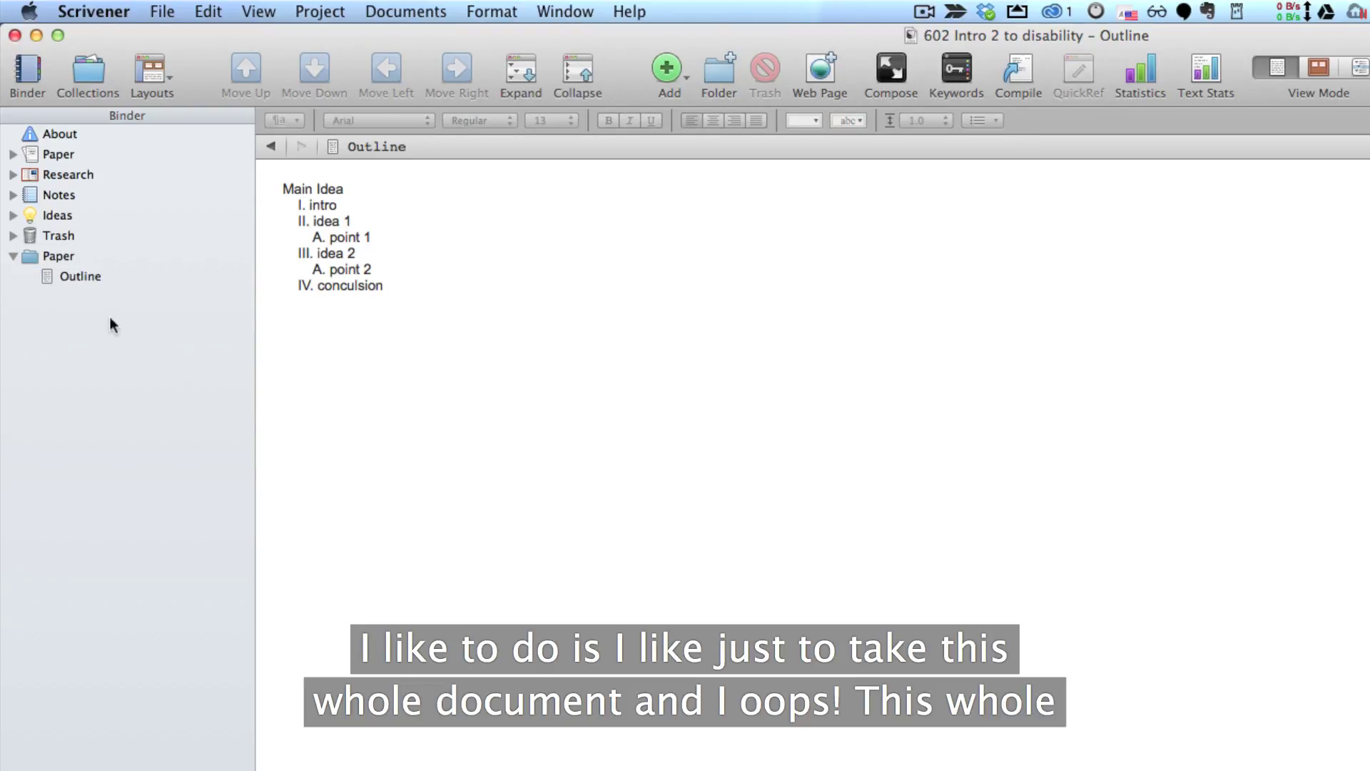
click(100, 280)
click(53, 275)
right_click(66, 276)
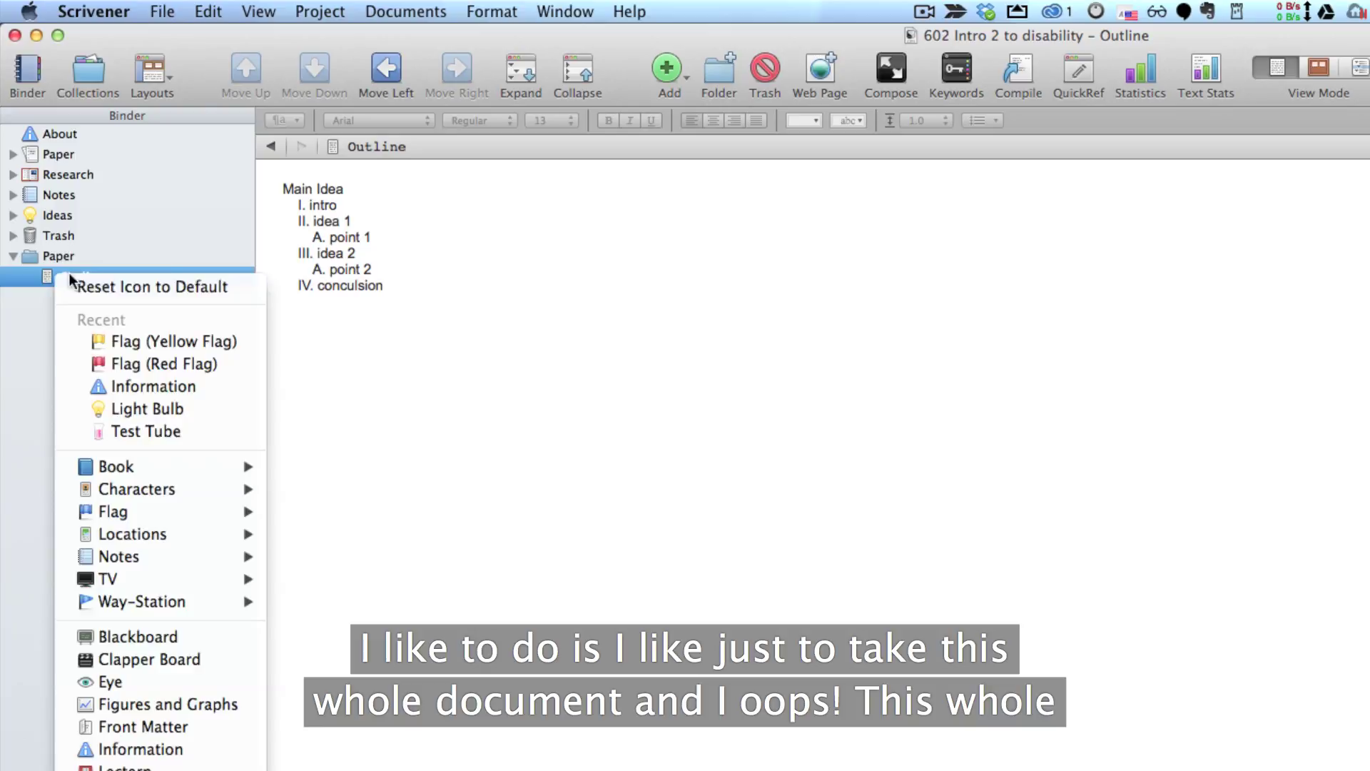
click(37, 301)
right_click(104, 277)
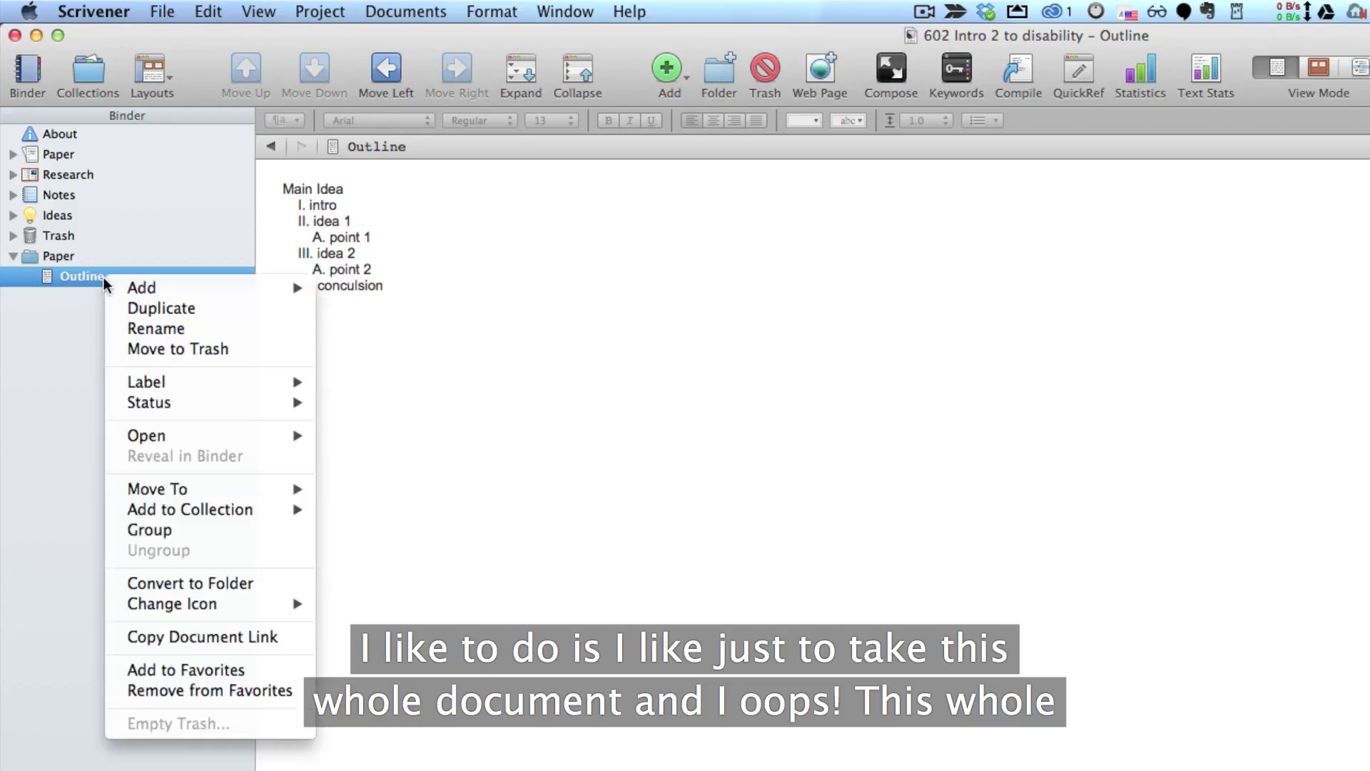
click(192, 312)
click(134, 297)
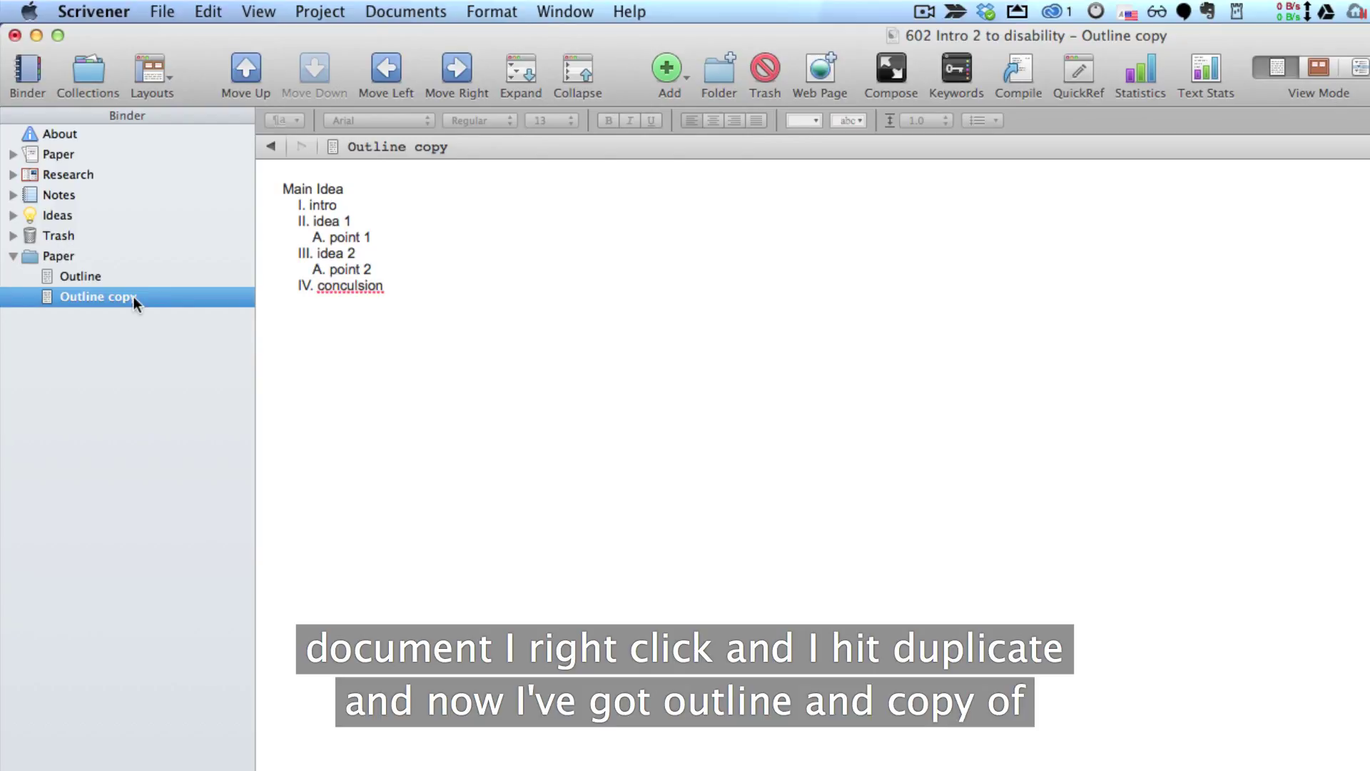
click(101, 275)
click(127, 295)
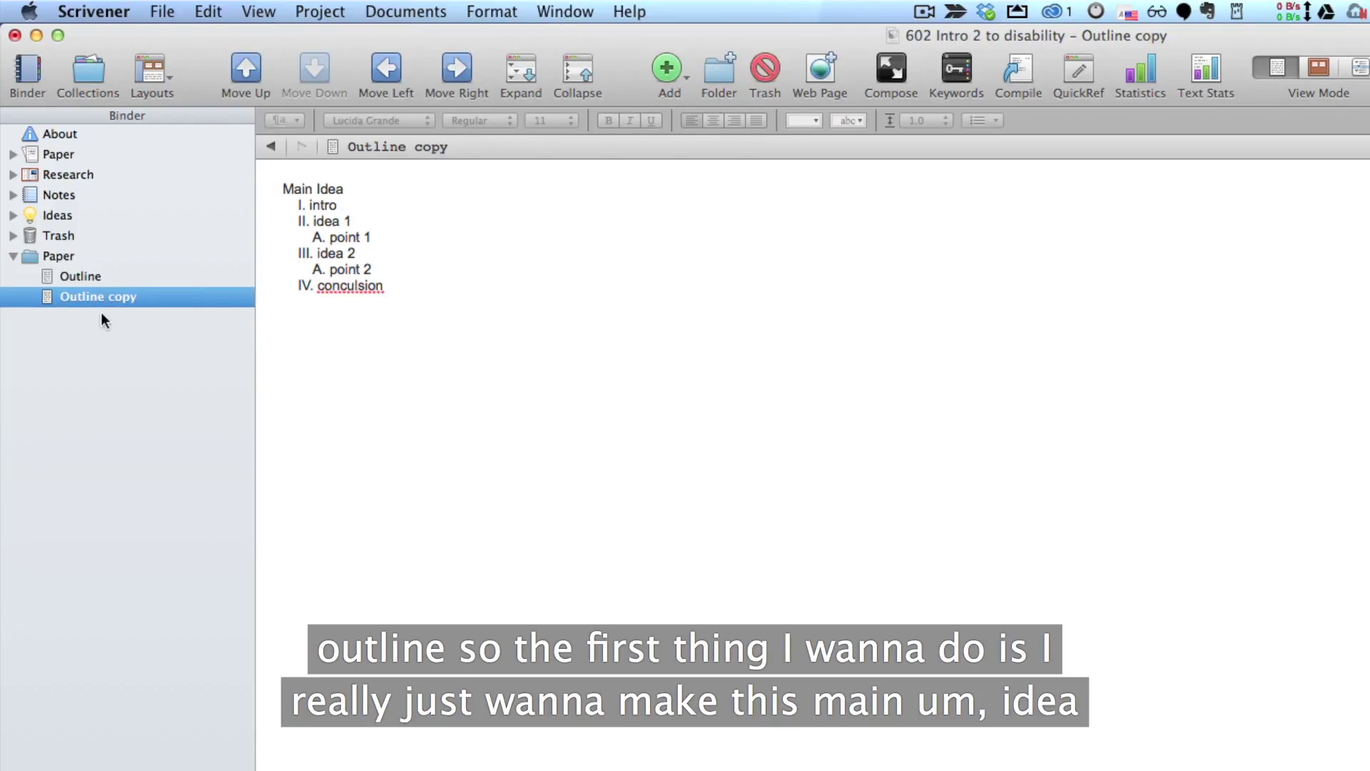
Set the copy's selected 'Main Idea' text as its title, then compare with Outline.
click(352, 186)
drag(351, 186, 277, 187)
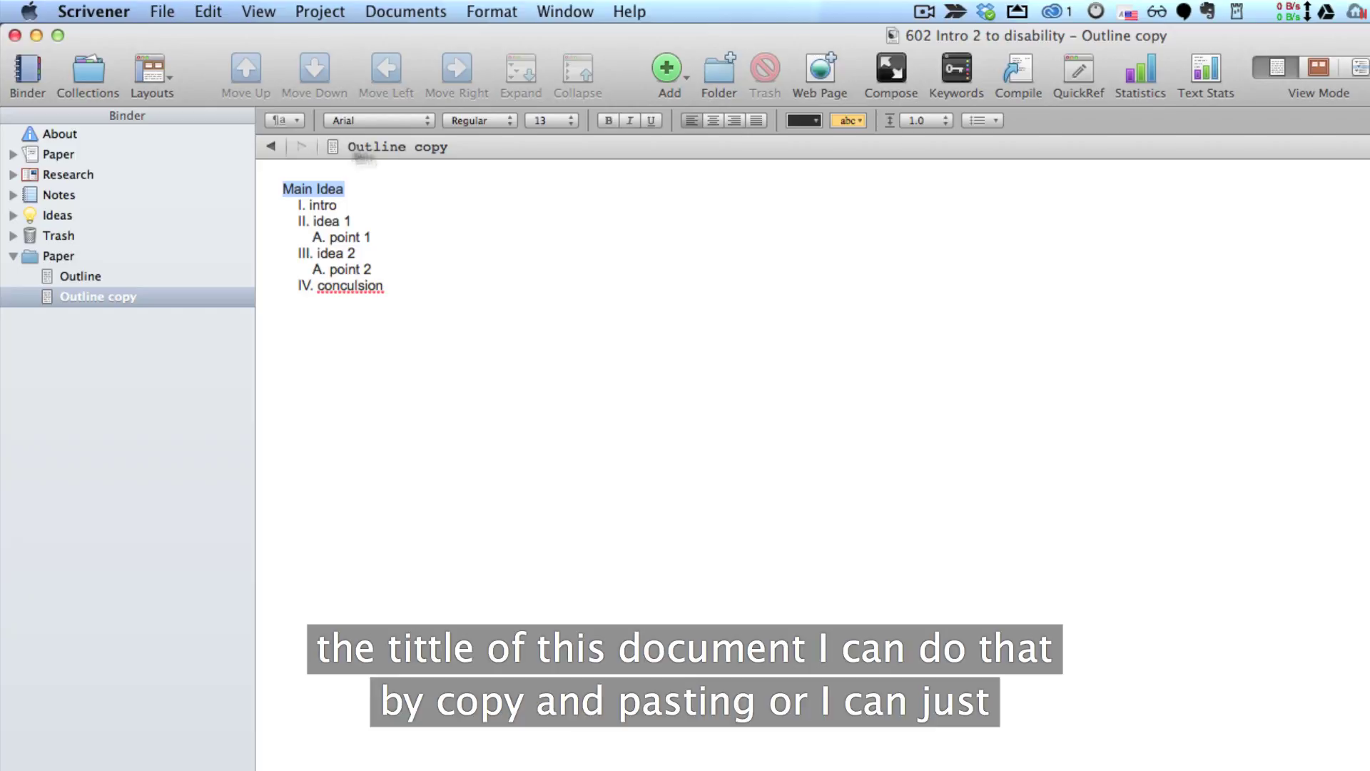
right_click(327, 188)
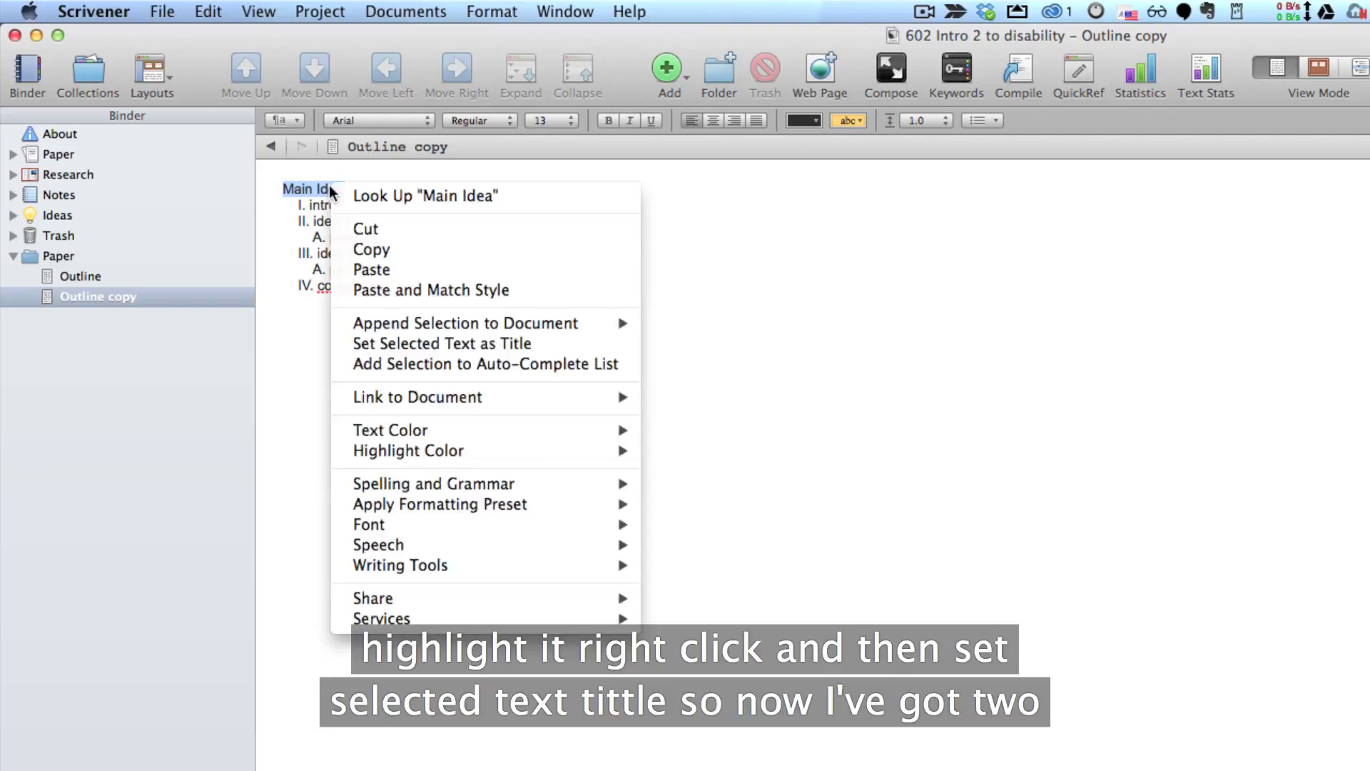
mouse_move(374, 326)
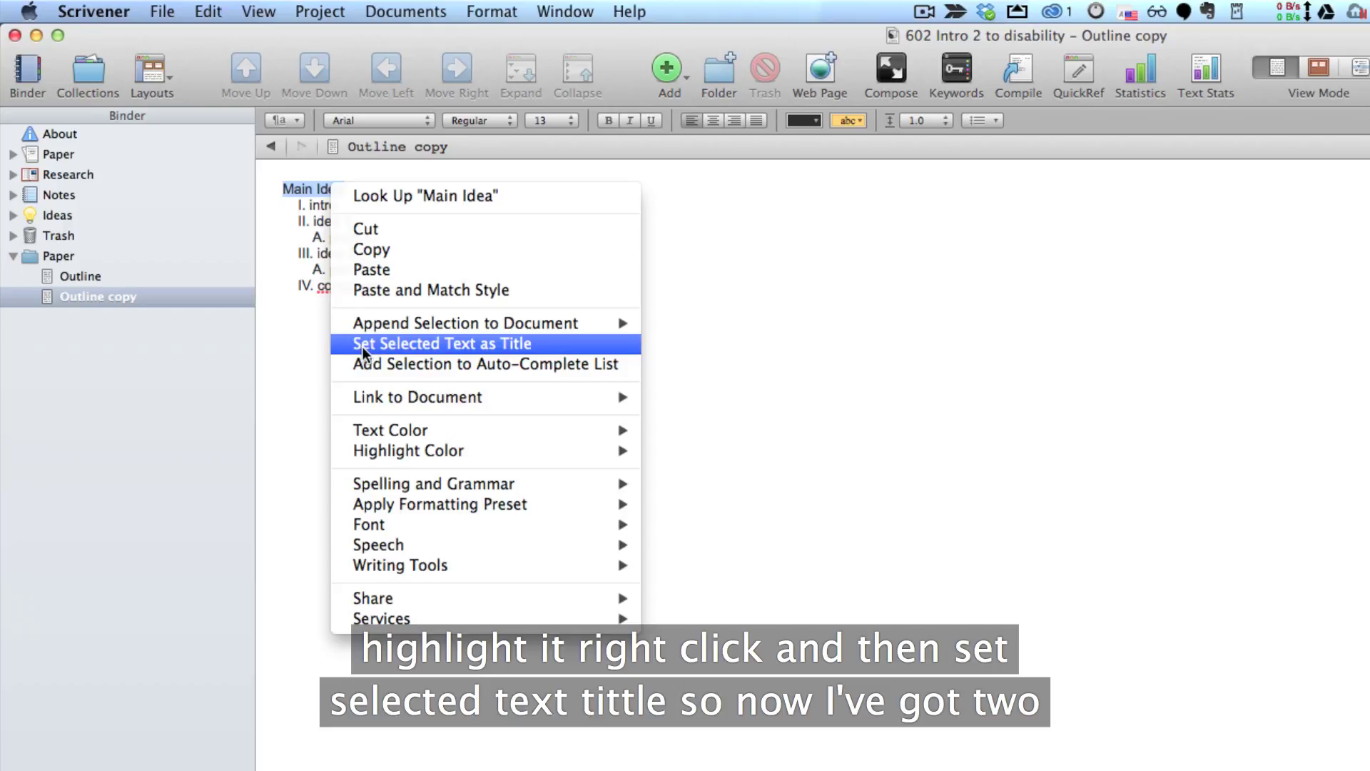
click(400, 345)
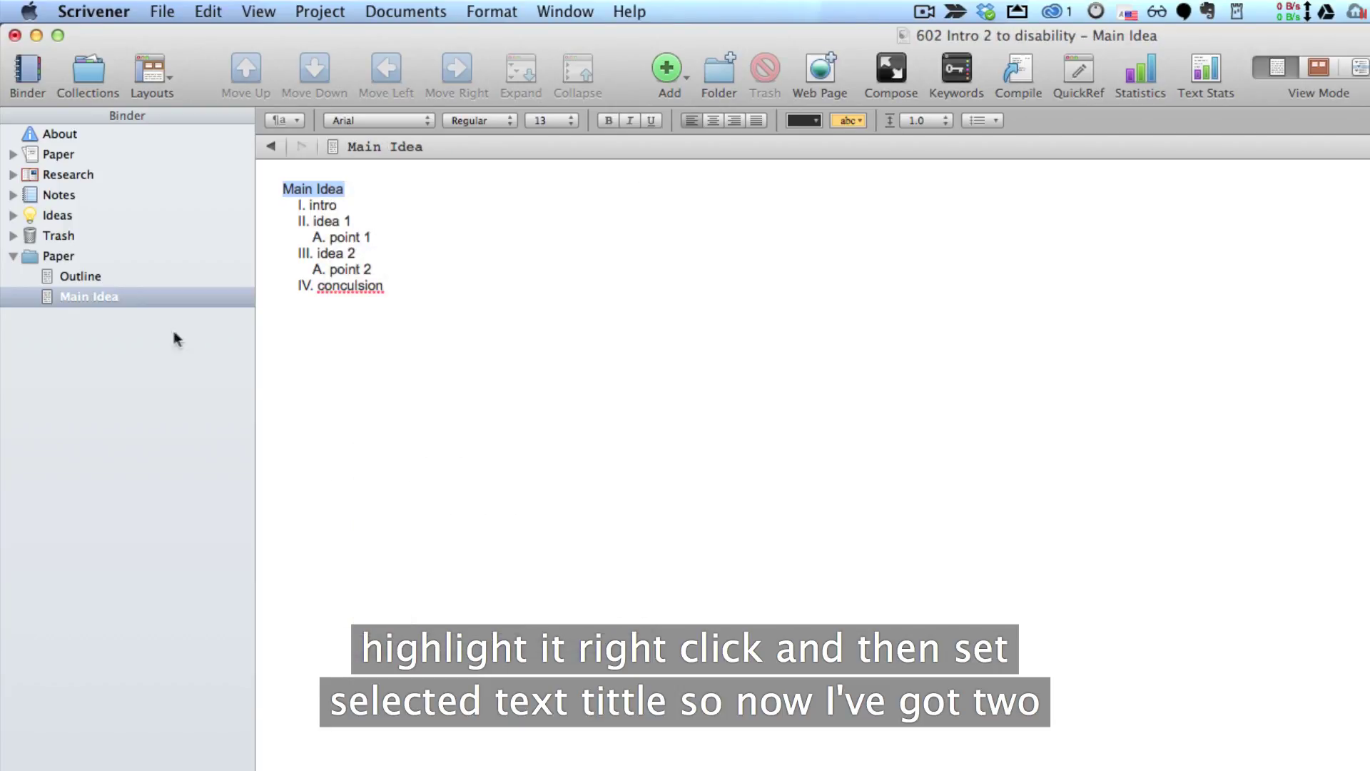
click(105, 277)
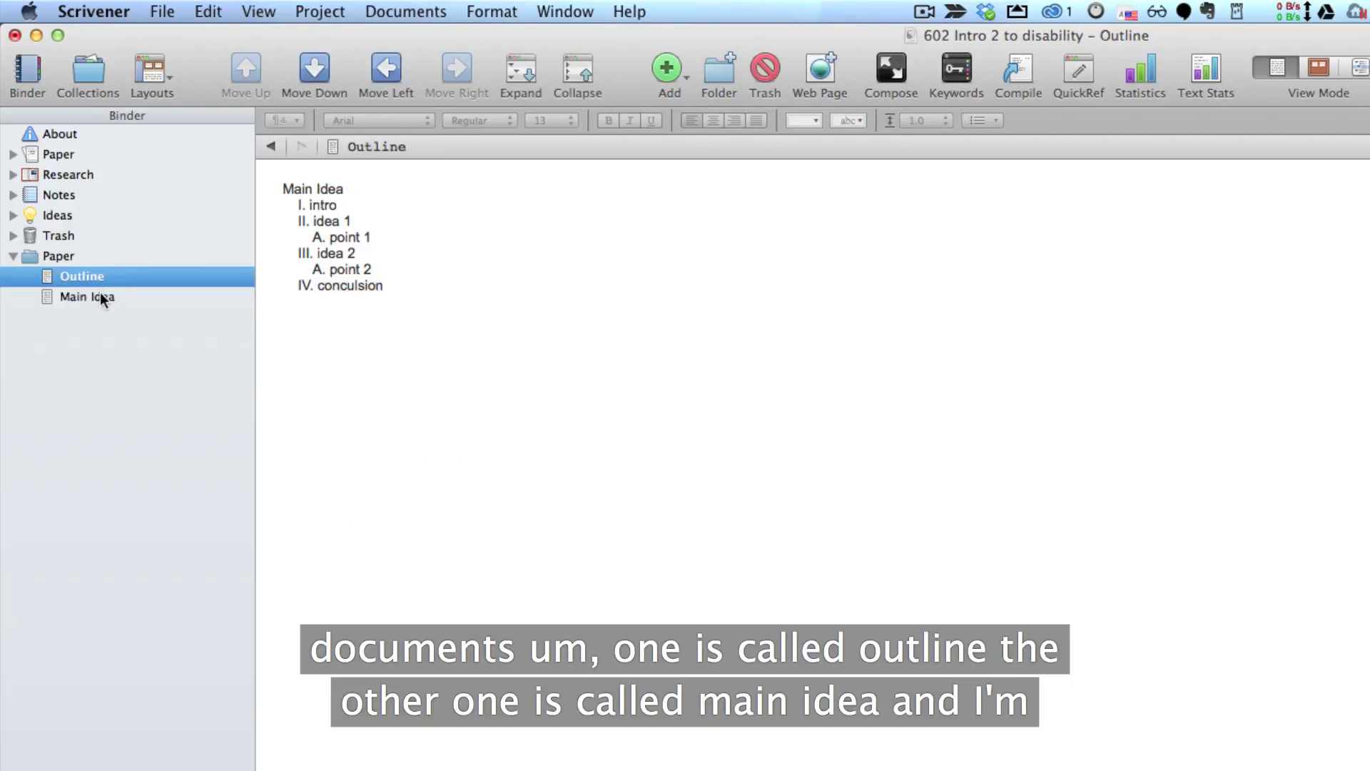
click(100, 293)
click(88, 273)
click(95, 297)
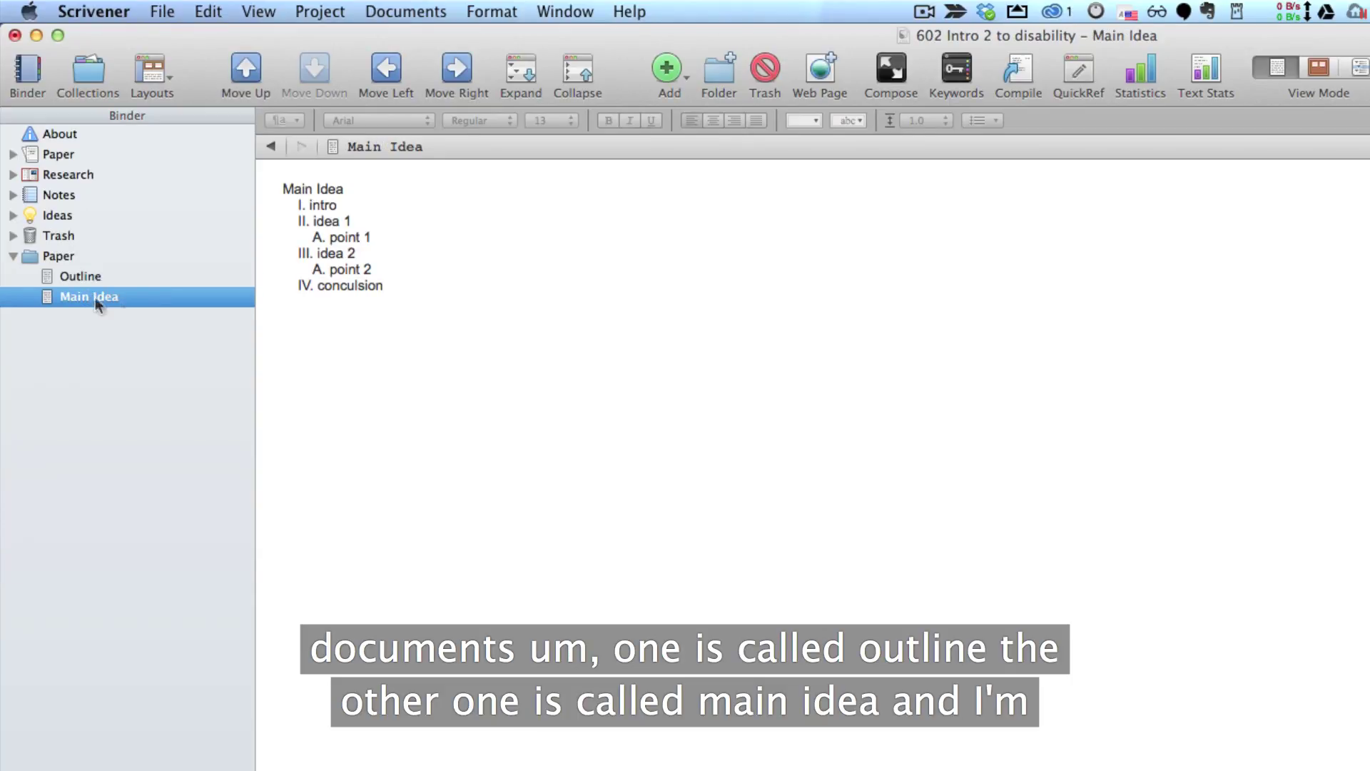
Split off 'I. intro' as its own document titled by that line.
click(350, 190)
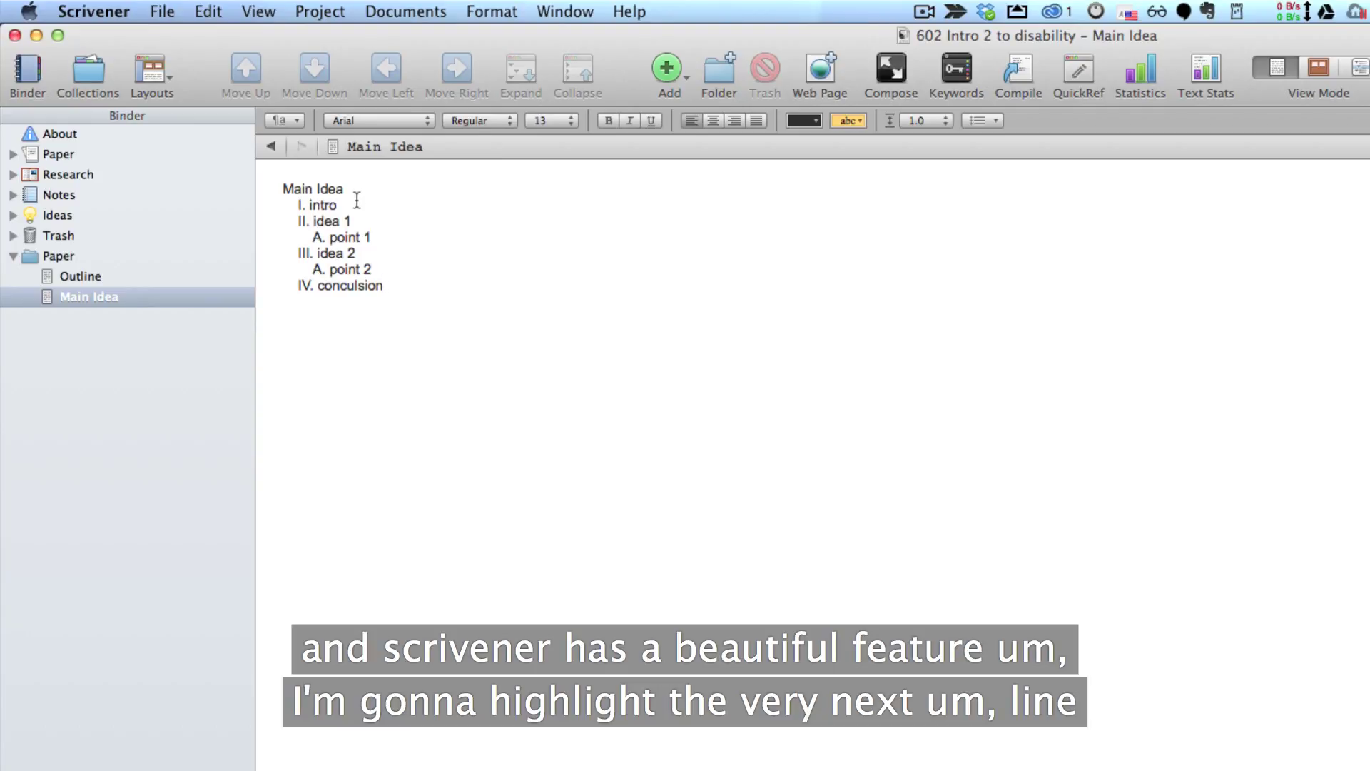
drag(339, 205, 282, 205)
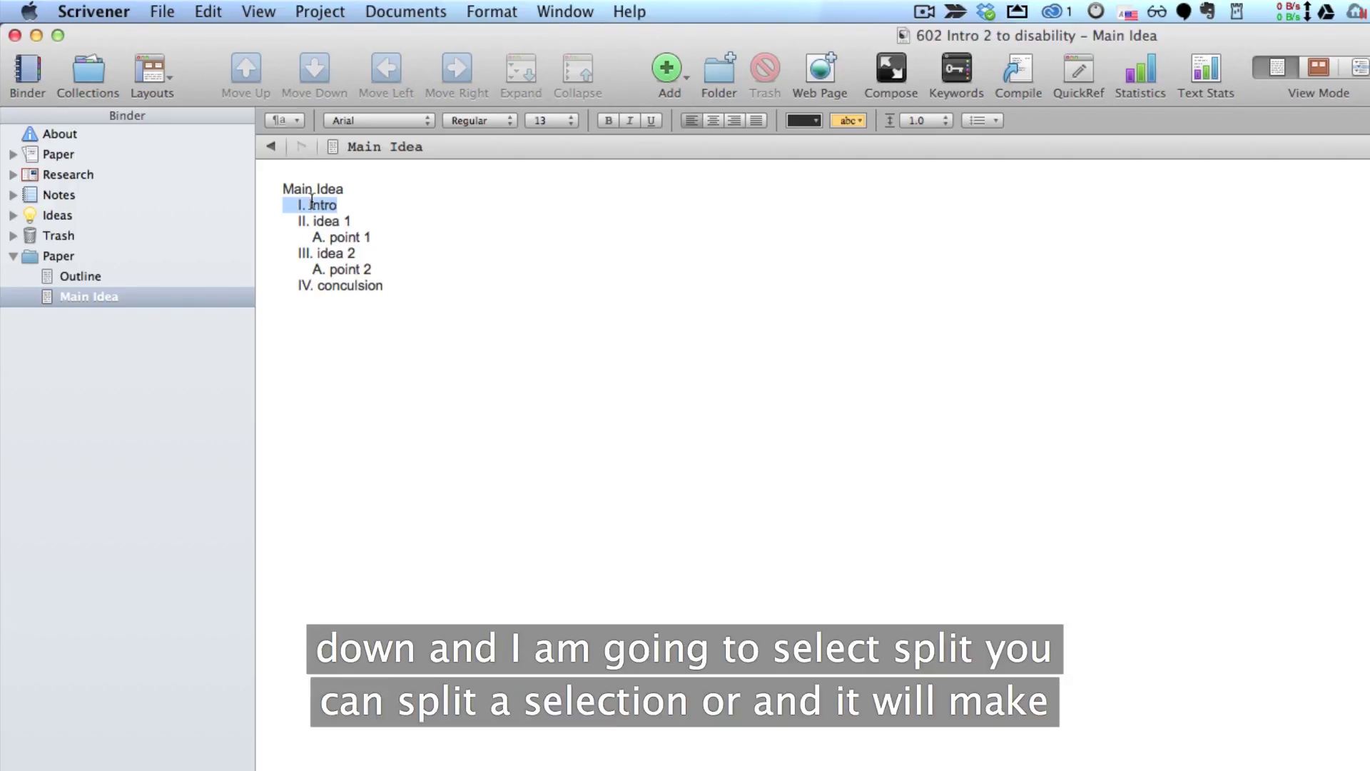
right_click(312, 203)
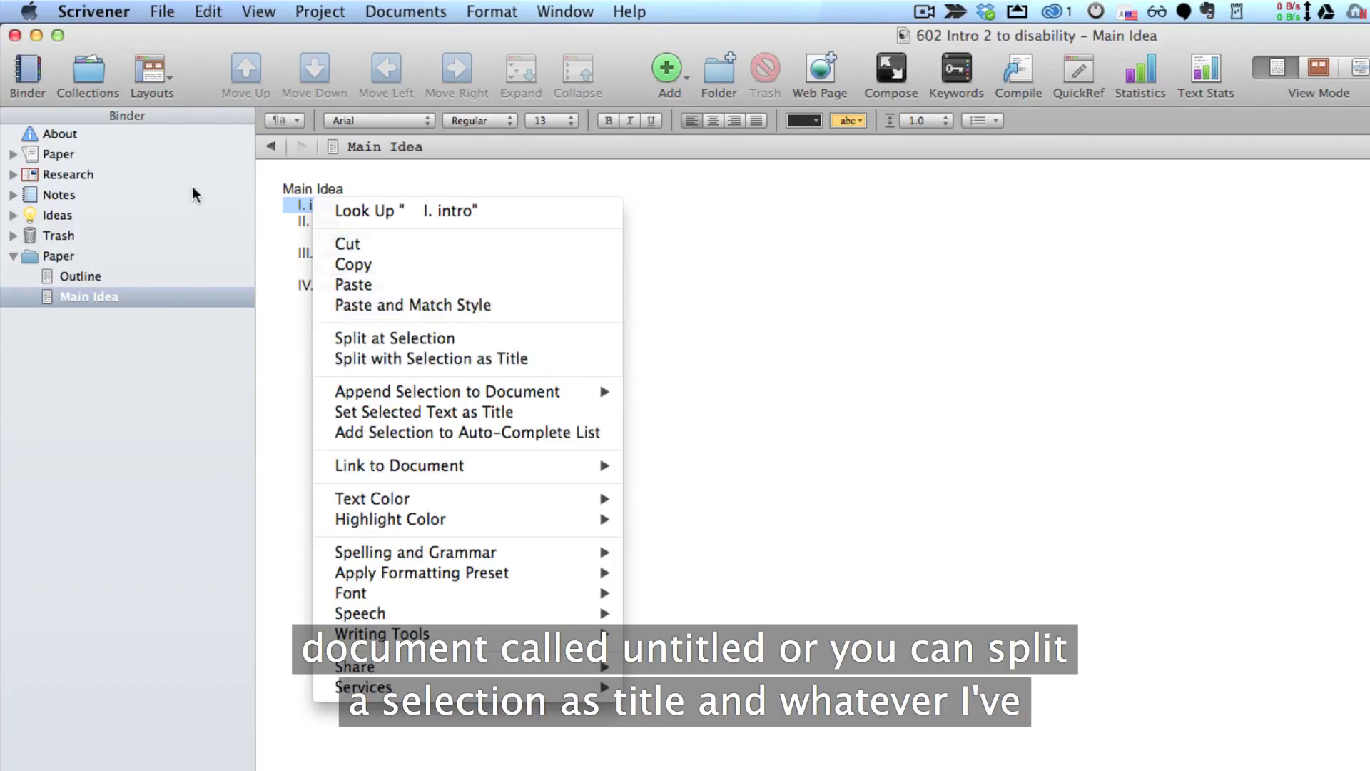
click(274, 203)
drag(335, 207, 298, 207)
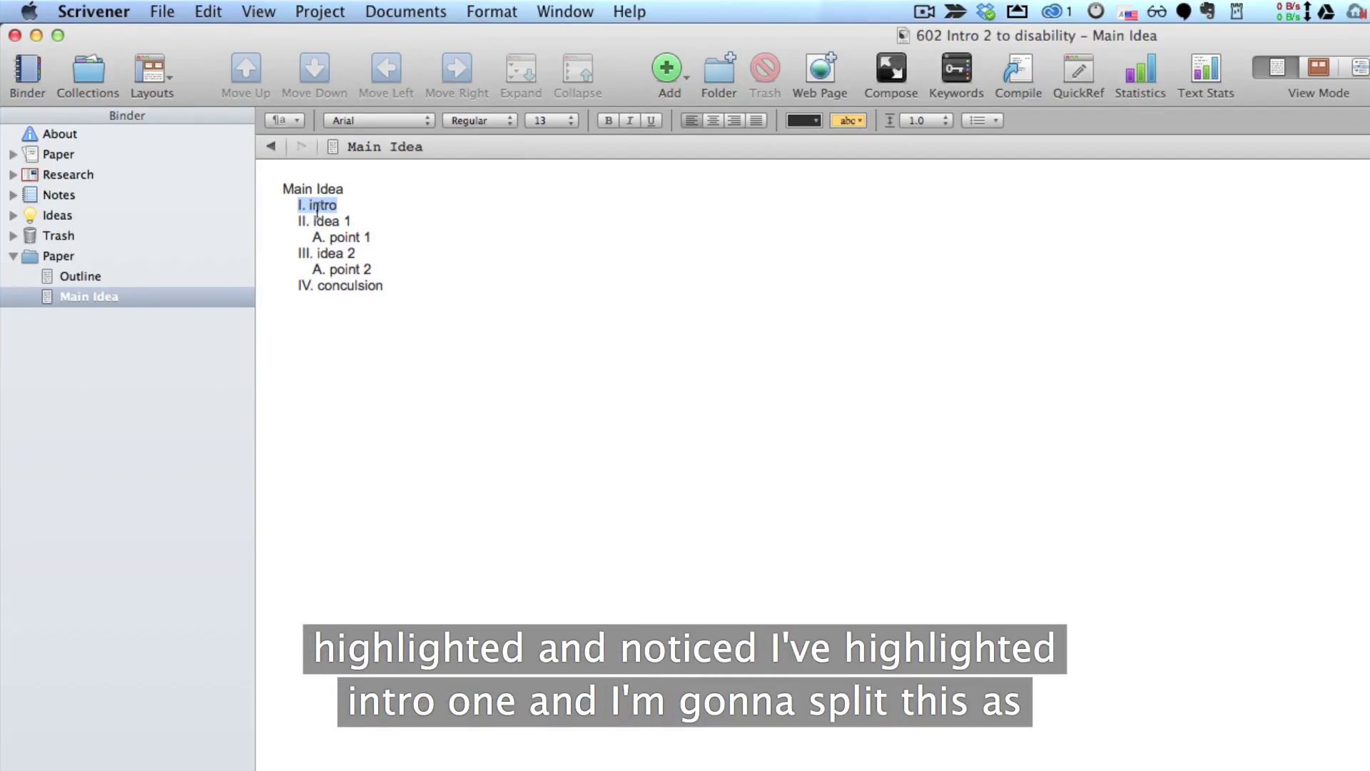
right_click(321, 203)
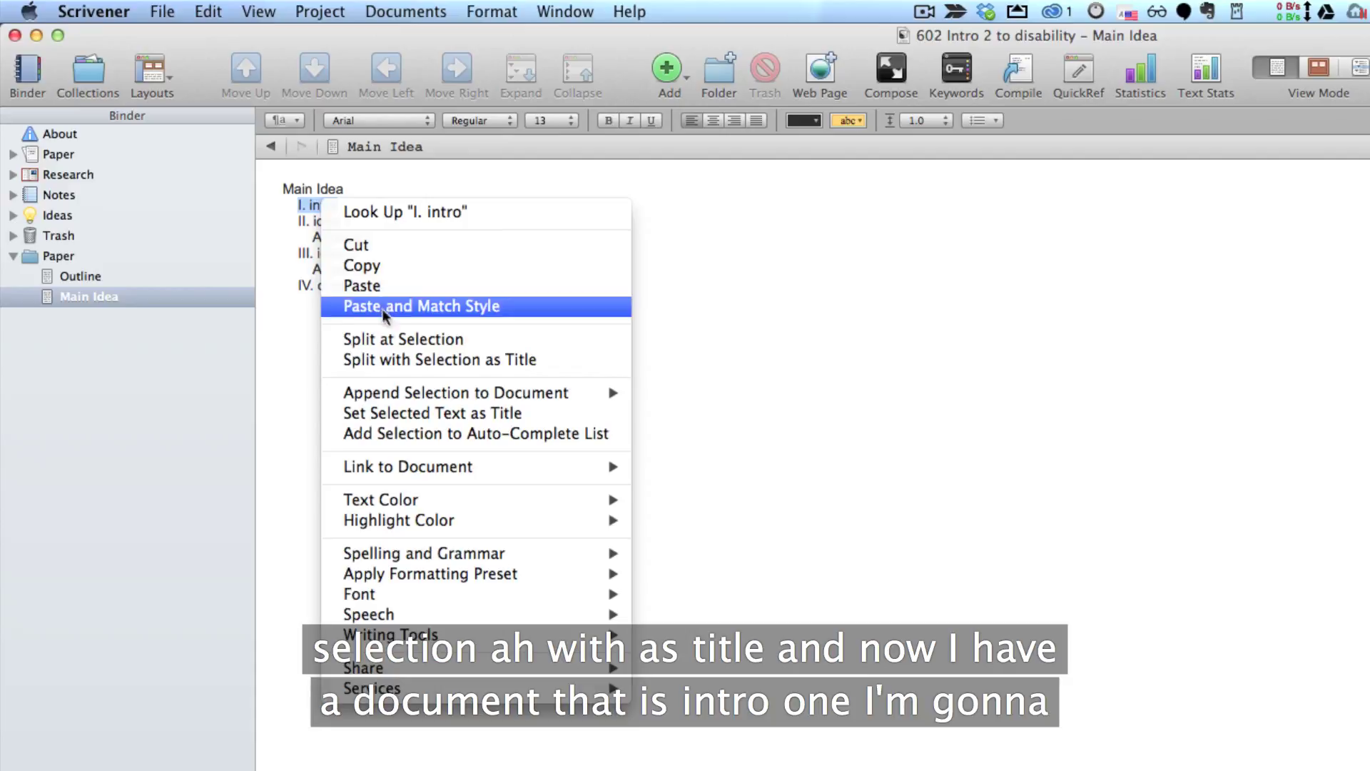
click(400, 361)
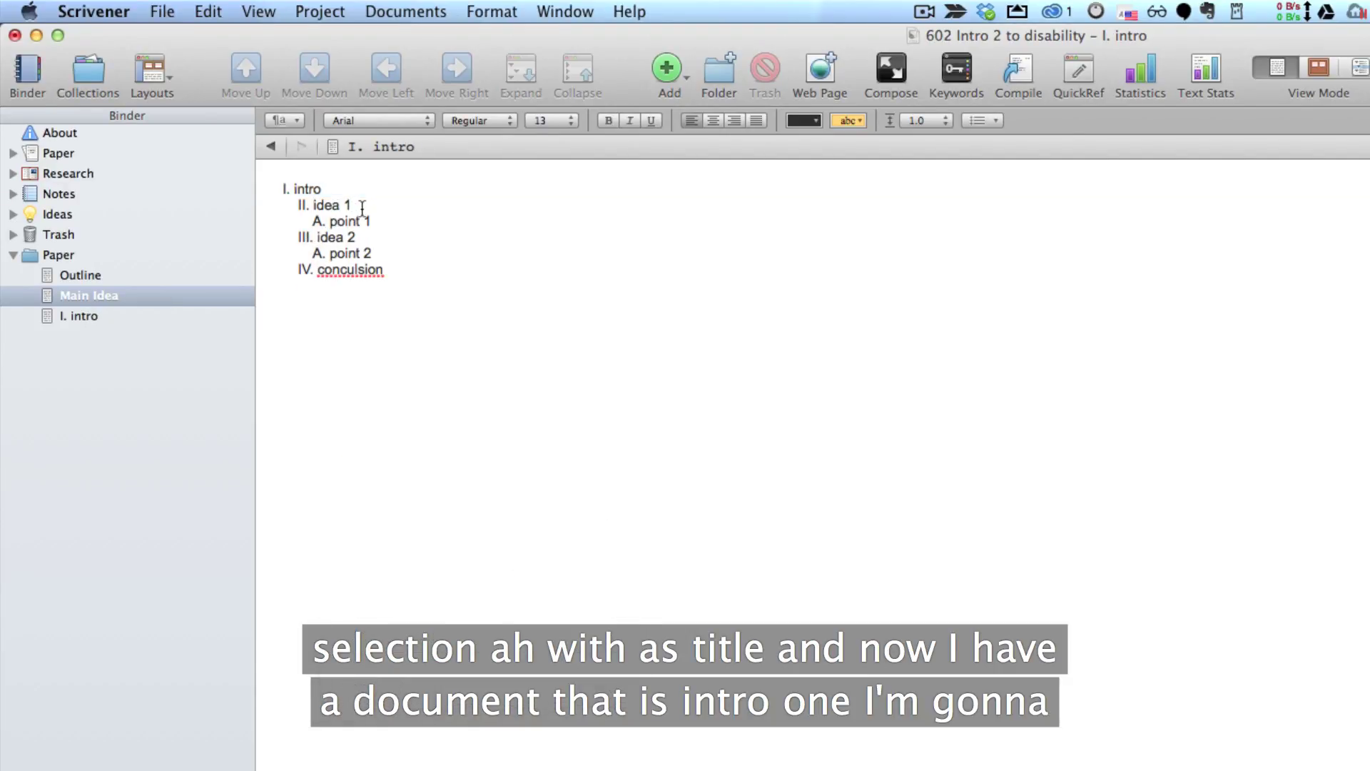
Split off 'II. idea 1' and 'A. point 1' as separately titled documents.
drag(357, 205, 289, 205)
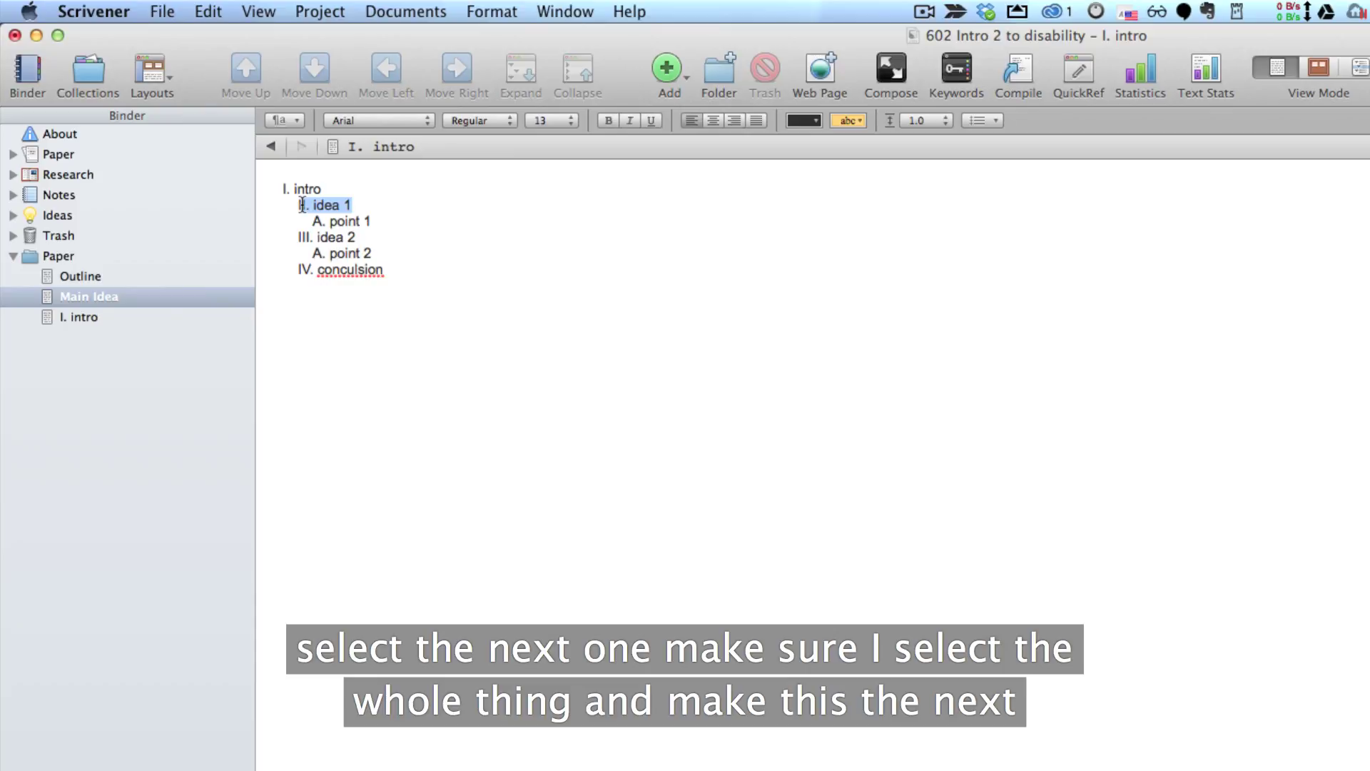
drag(299, 205, 353, 205)
right_click(344, 204)
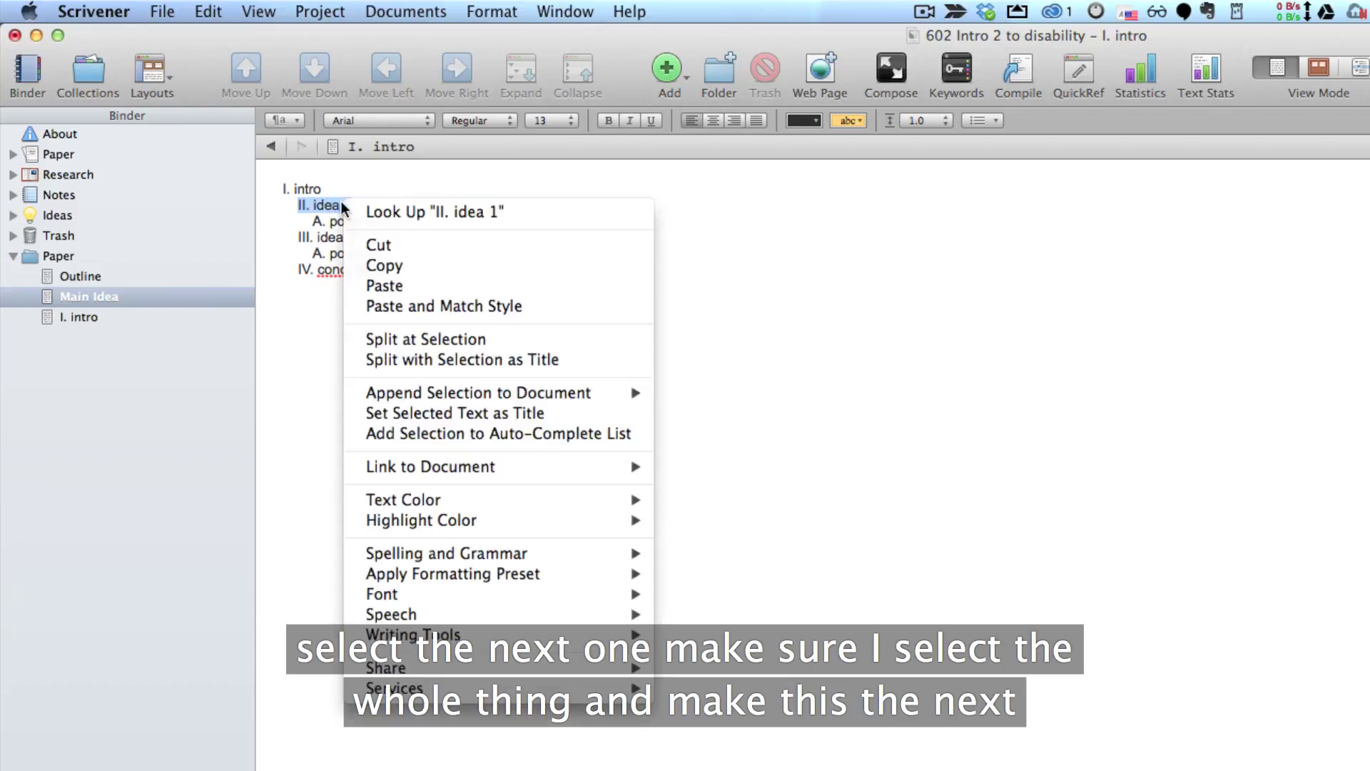
click(396, 363)
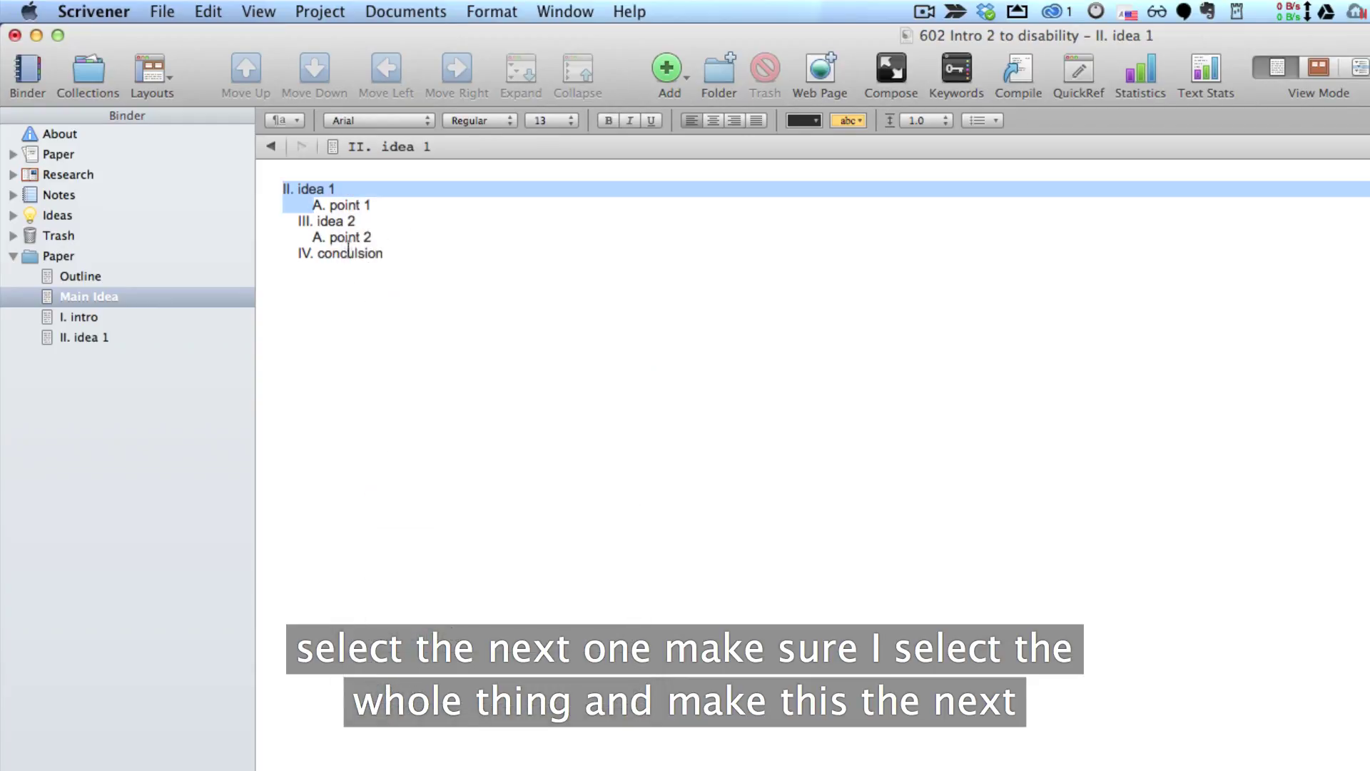
right_click(321, 205)
click(396, 362)
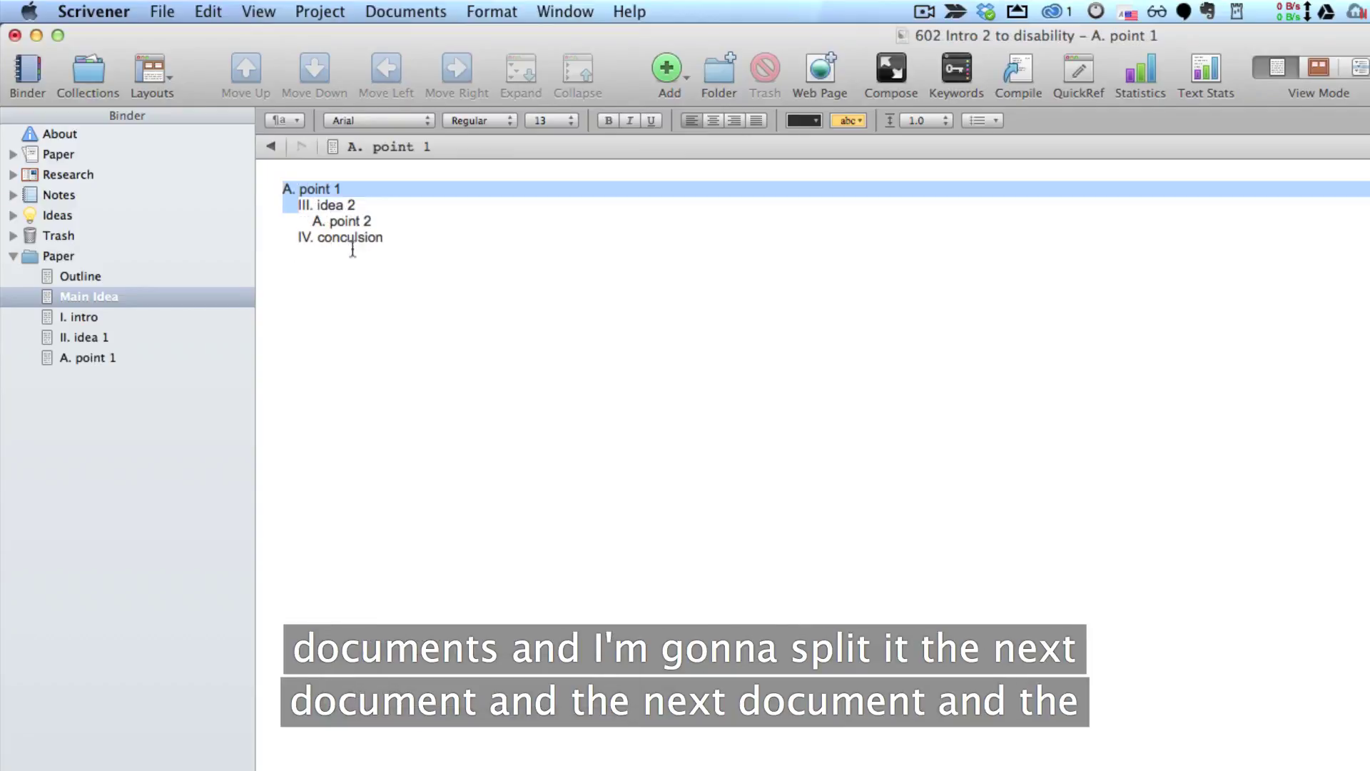
Split off 'III. idea 2', 'A. point 2' and 'IV. conculsion' as titled documents.
drag(357, 206, 298, 205)
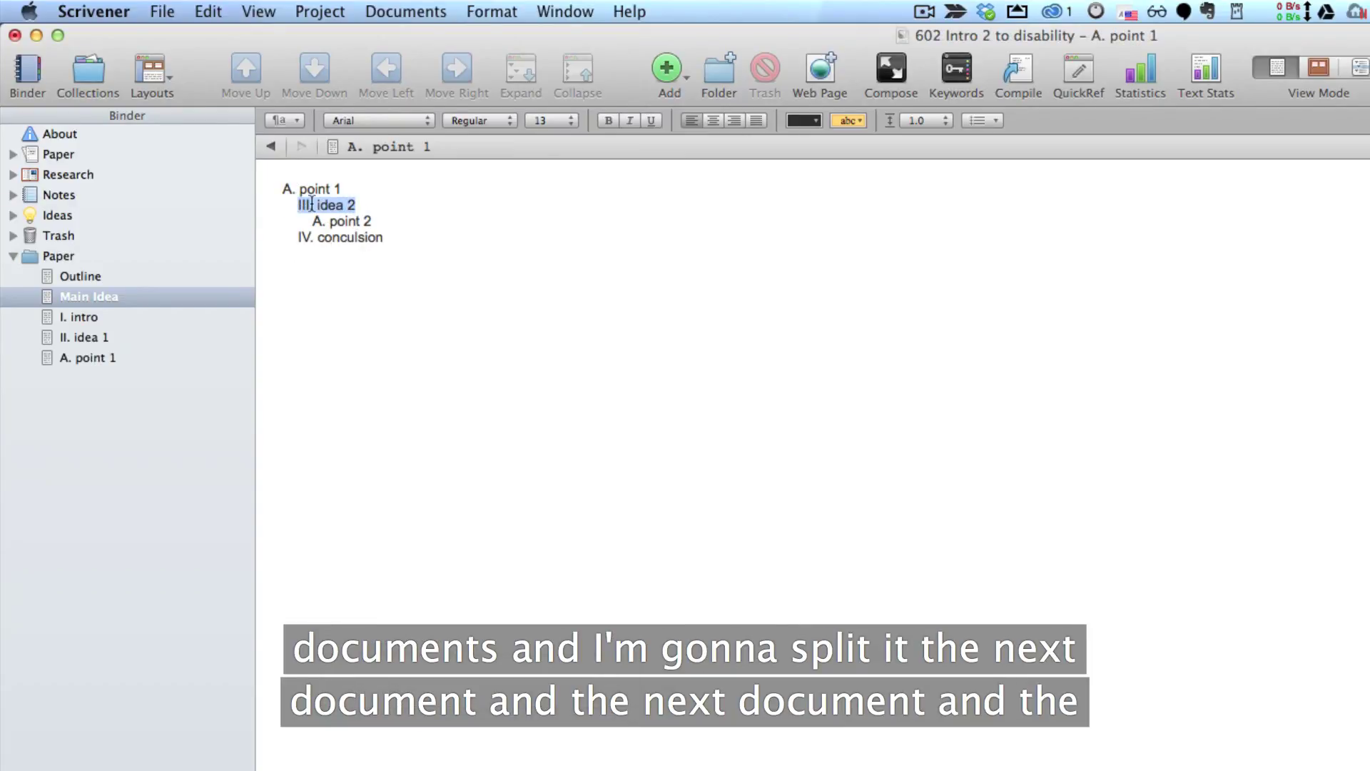
right_click(312, 205)
click(373, 354)
drag(373, 205, 312, 205)
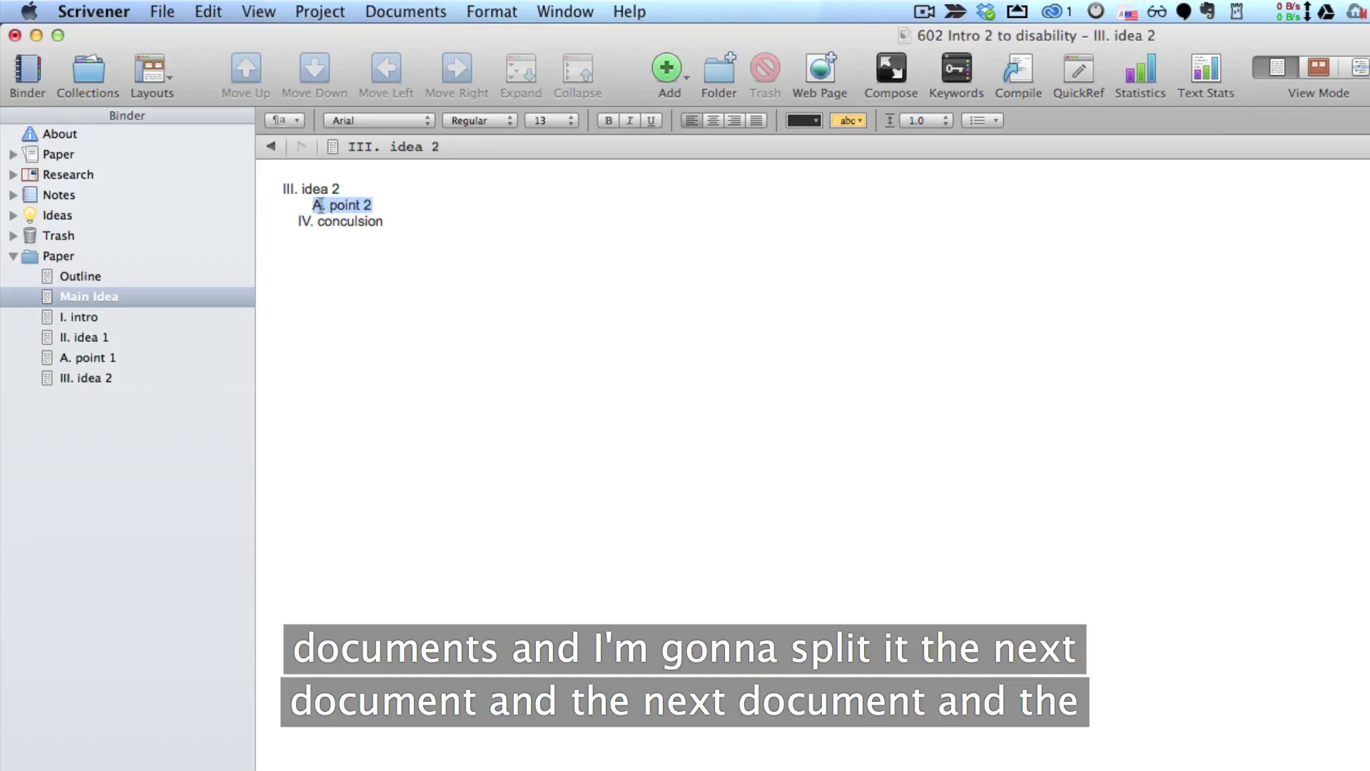
right_click(332, 205)
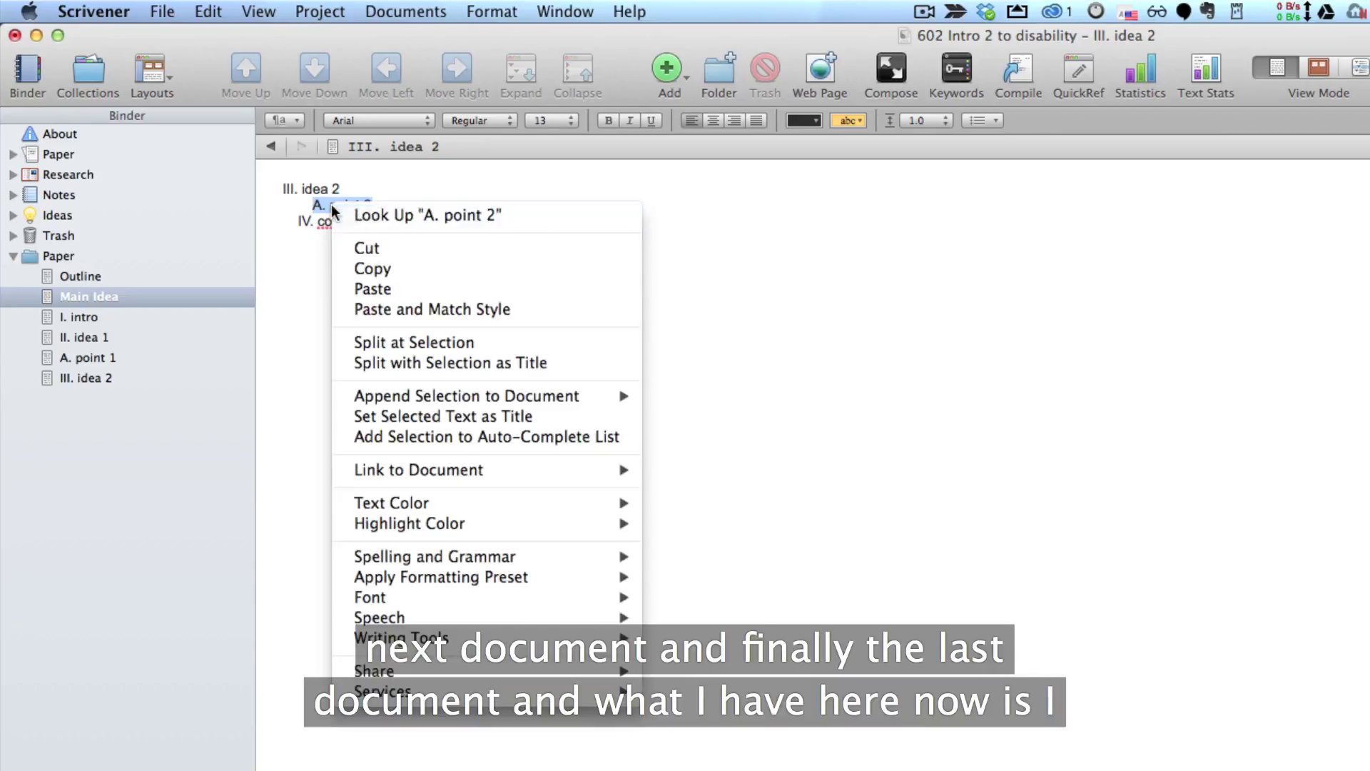
click(377, 354)
drag(383, 205, 301, 206)
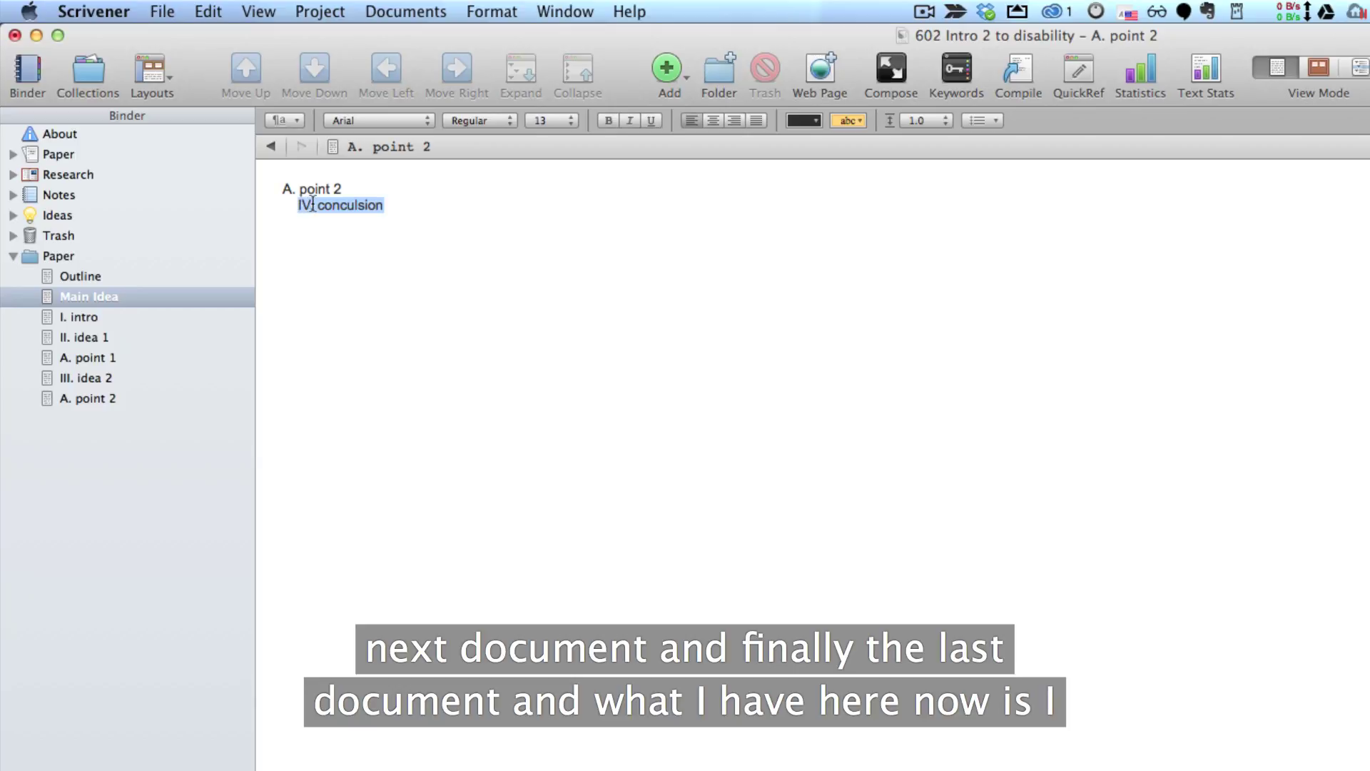
right_click(312, 205)
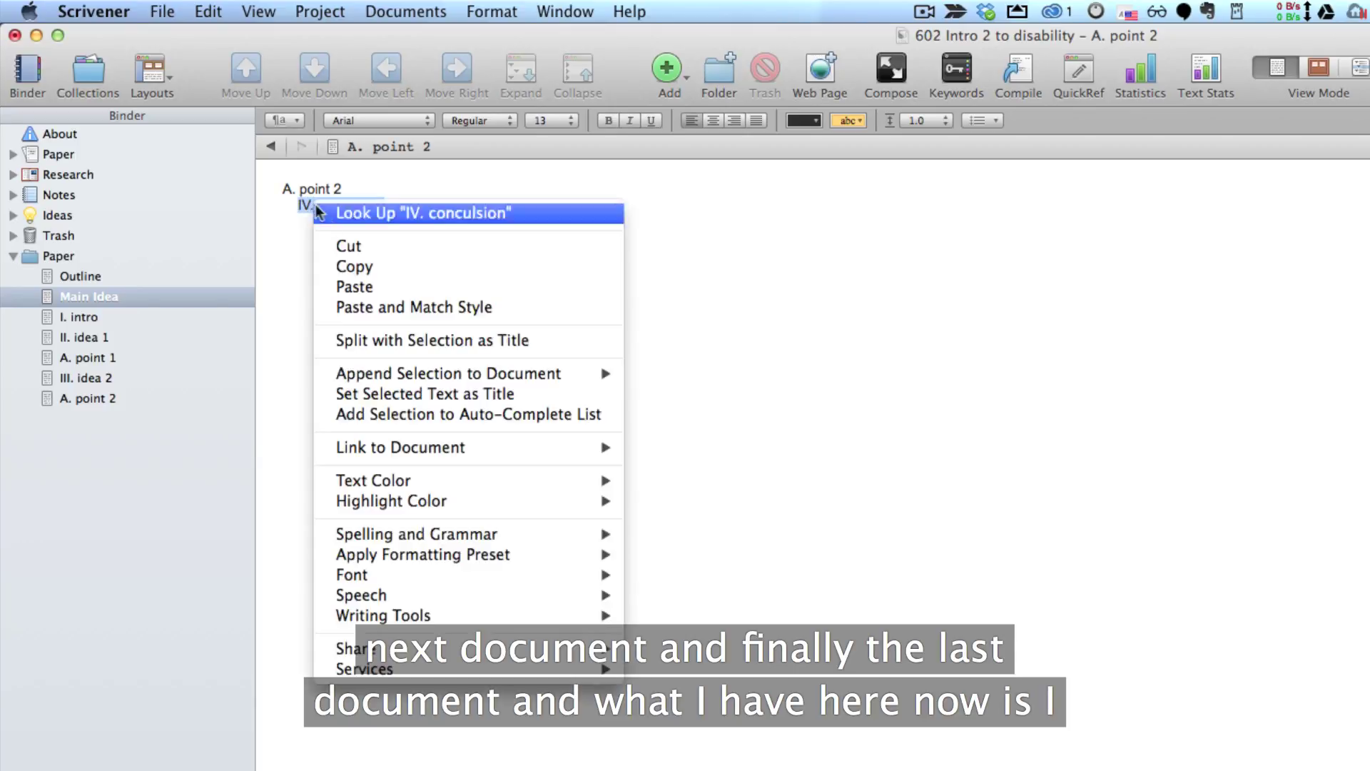
click(367, 340)
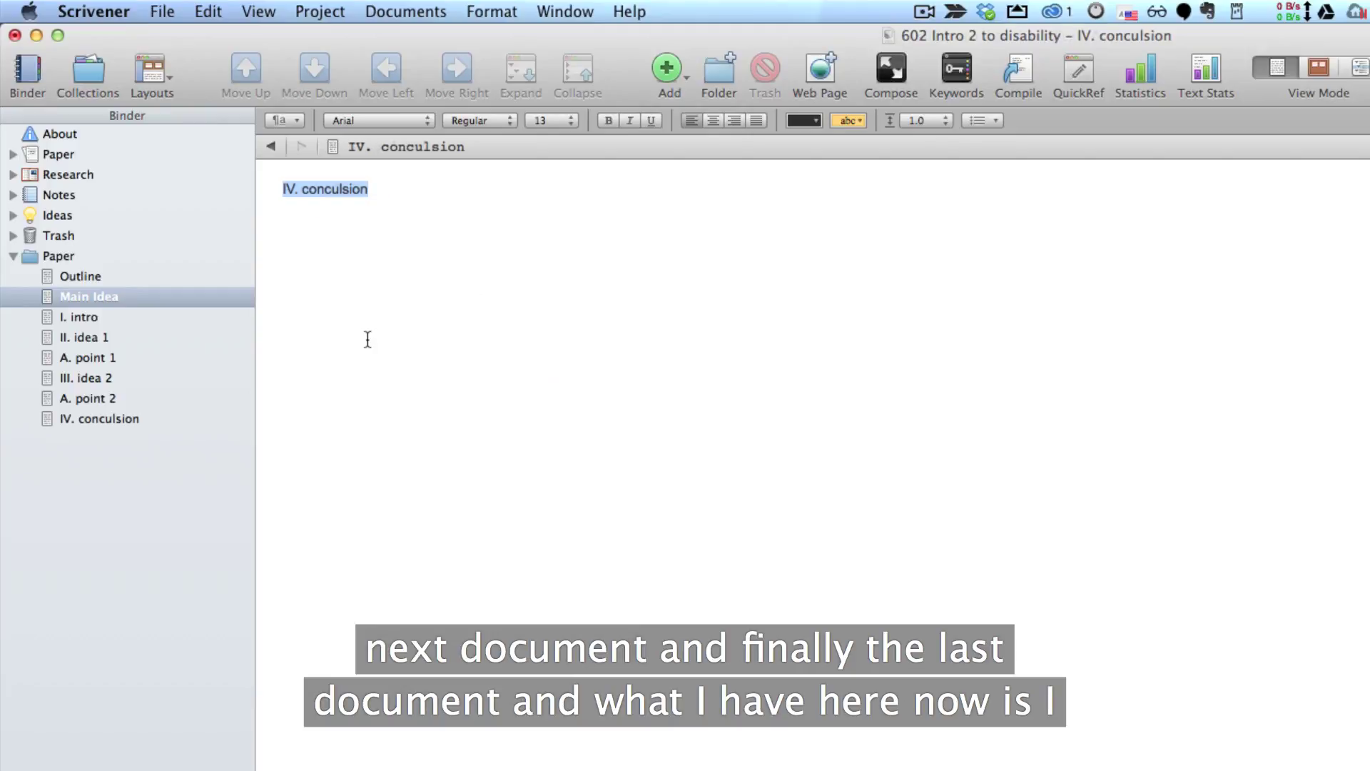
Compare Outline with Main Idea, I. intro and II. idea 1, ending on I. intro.
click(110, 417)
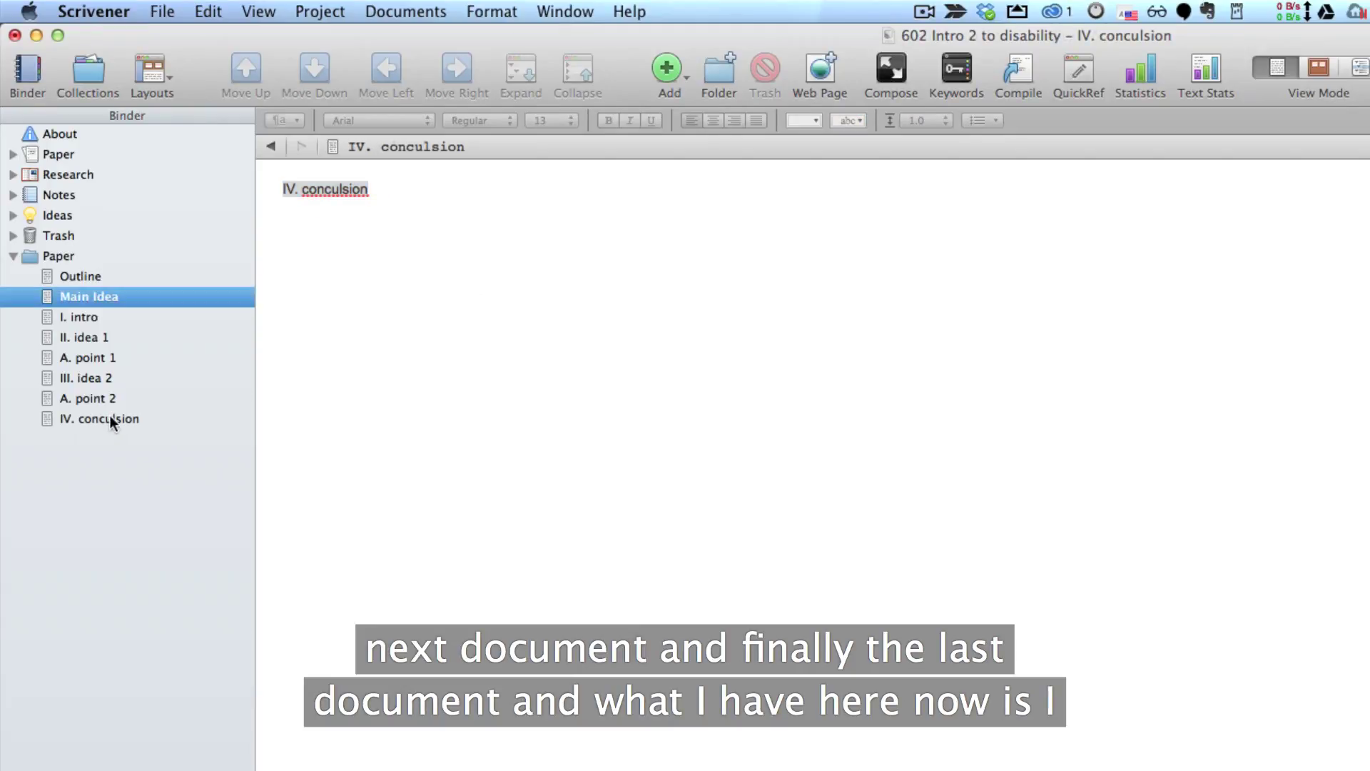
click(71, 274)
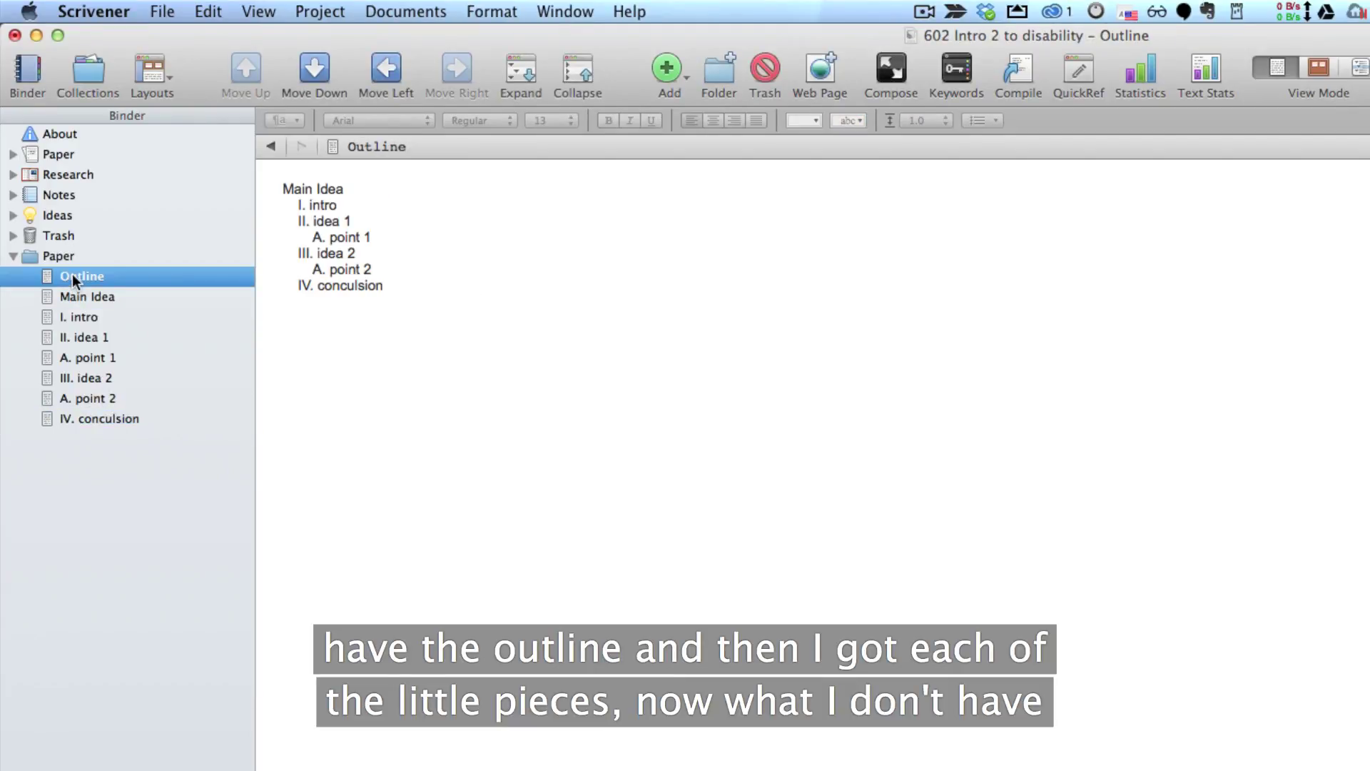
click(83, 295)
click(78, 314)
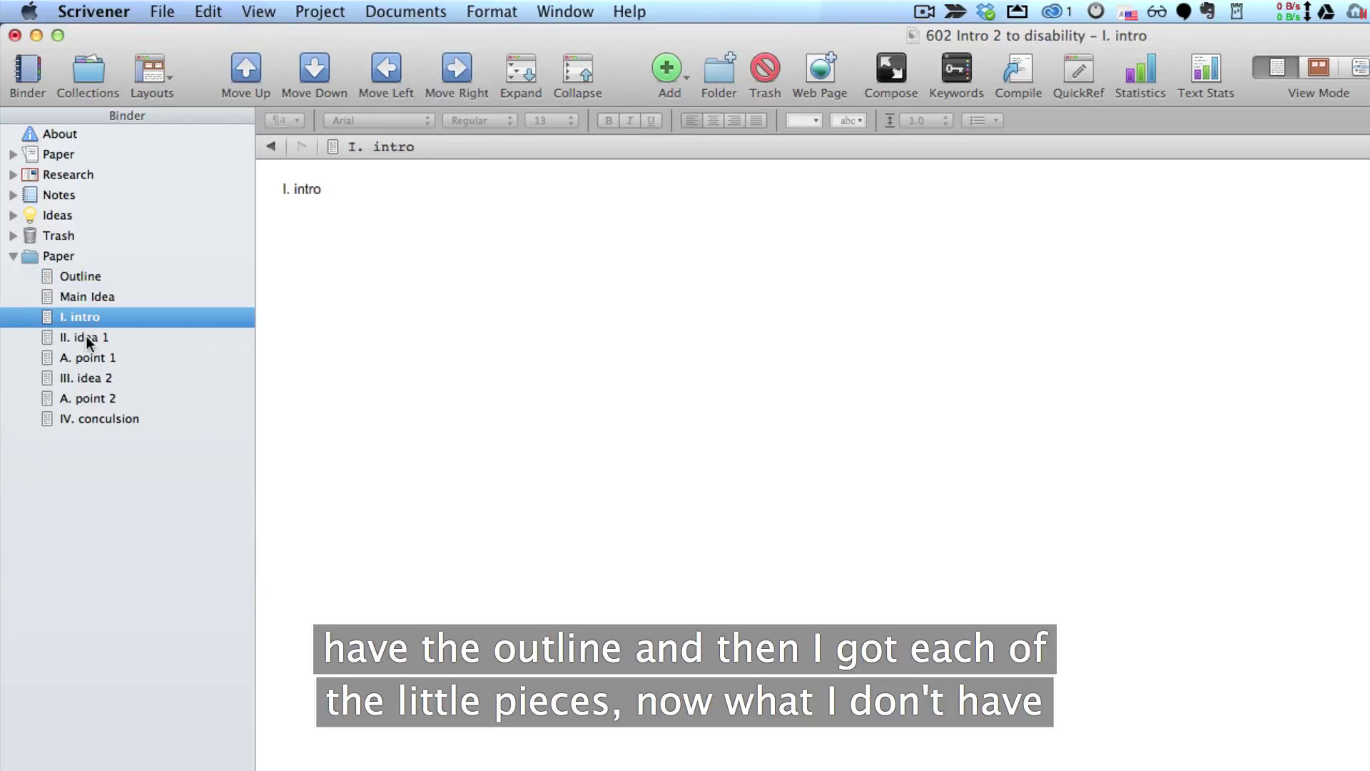
click(86, 337)
click(82, 274)
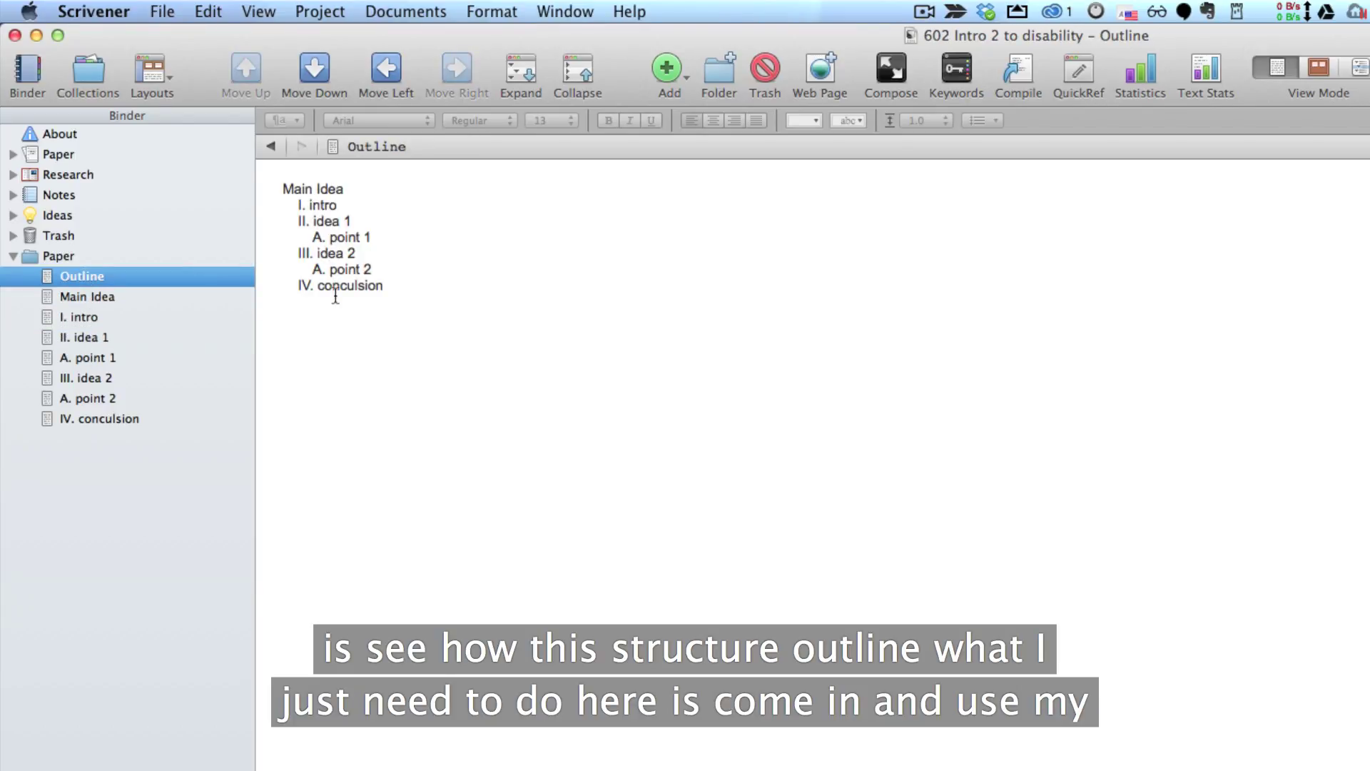
click(73, 310)
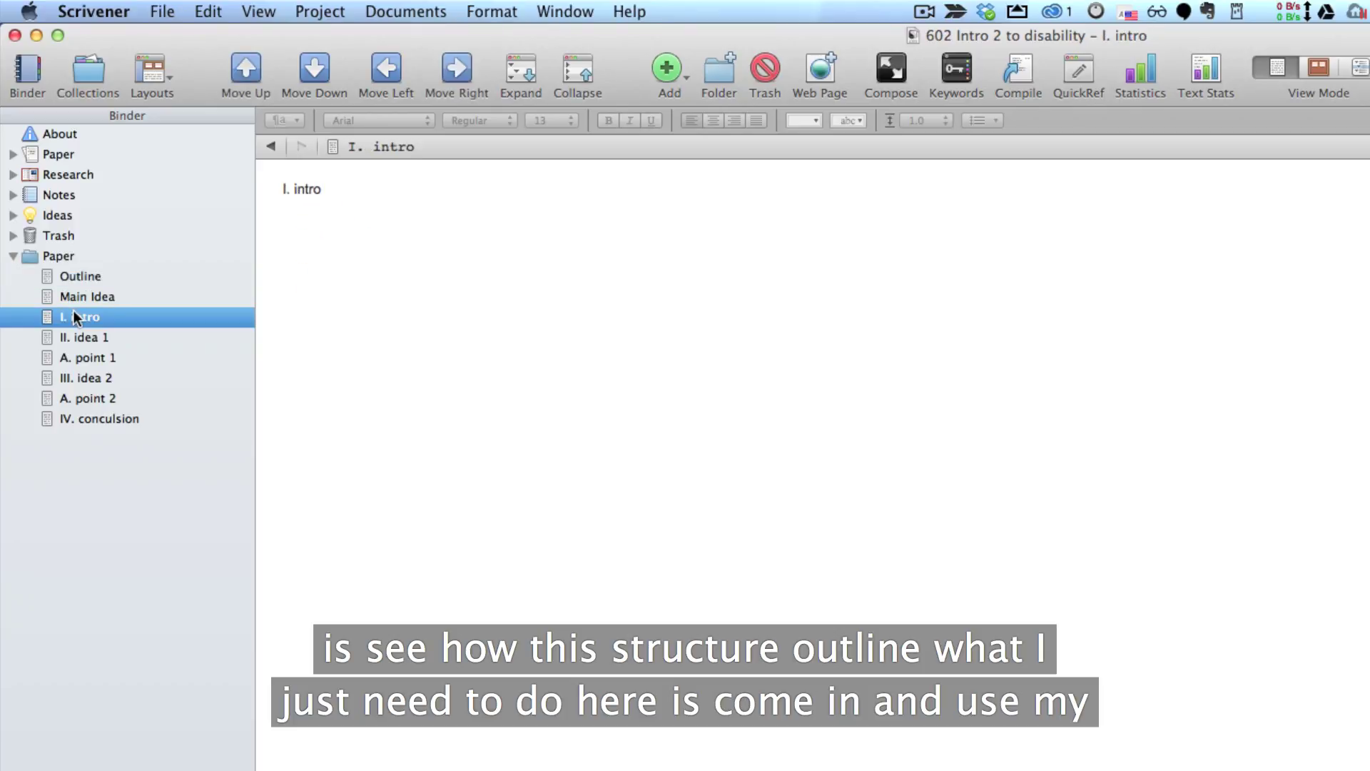
Indent I. intro and II. idea 1 under Main Idea and III. idea 2 under A. point 1.
click(457, 68)
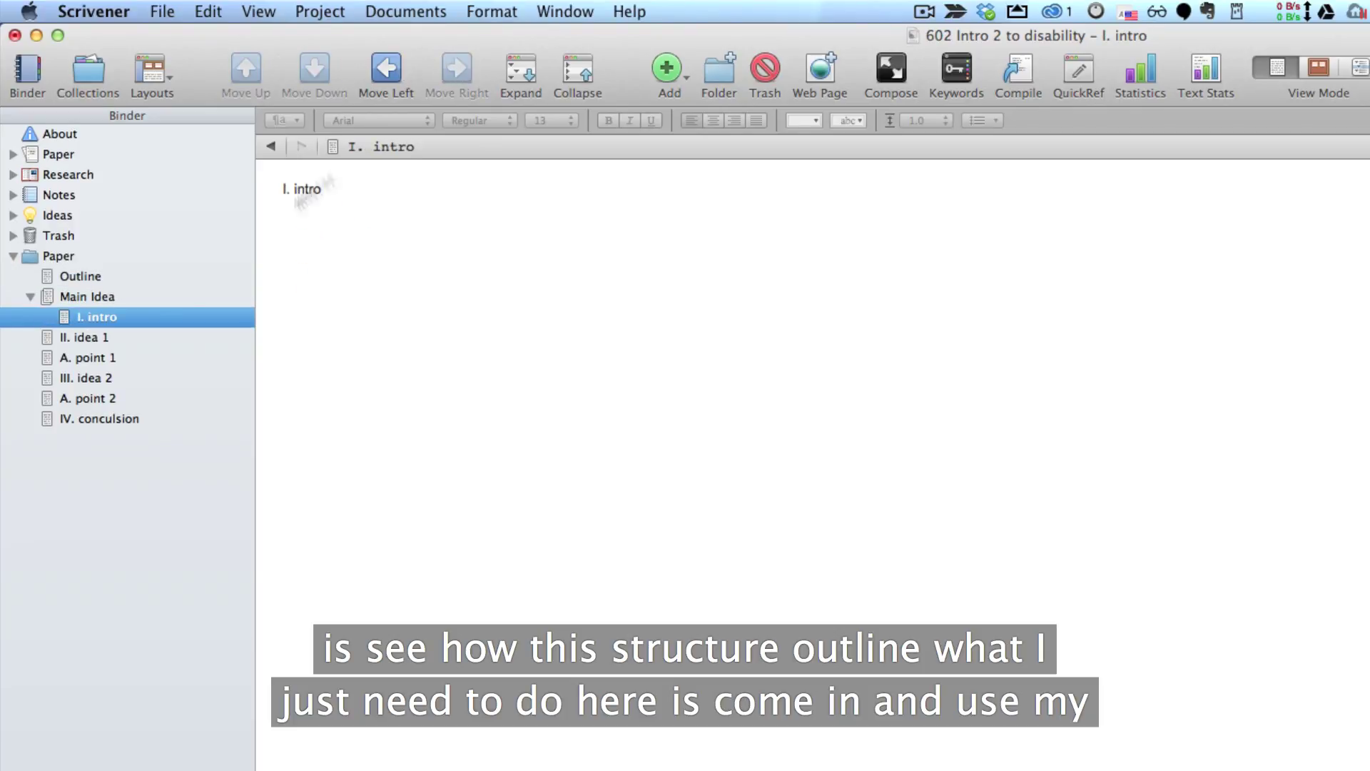
click(92, 339)
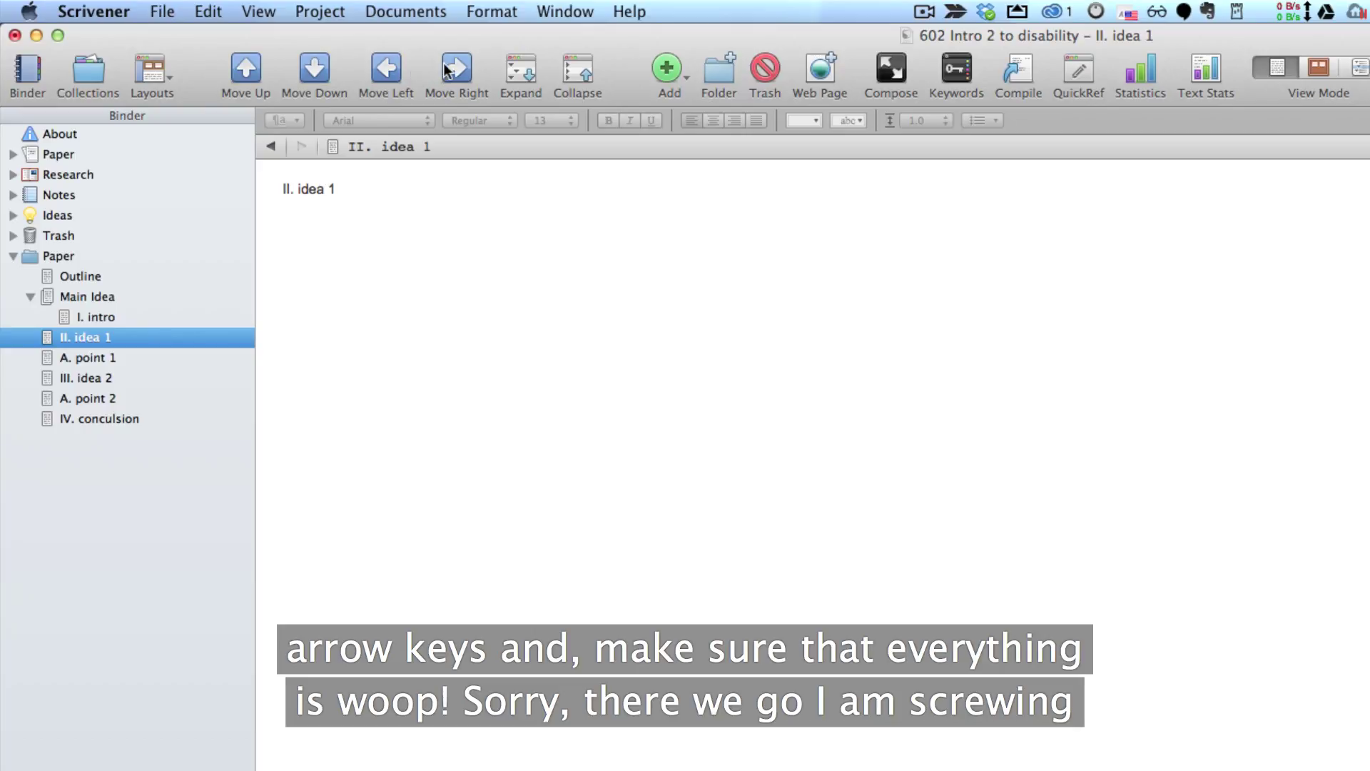
click(452, 68)
click(452, 68)
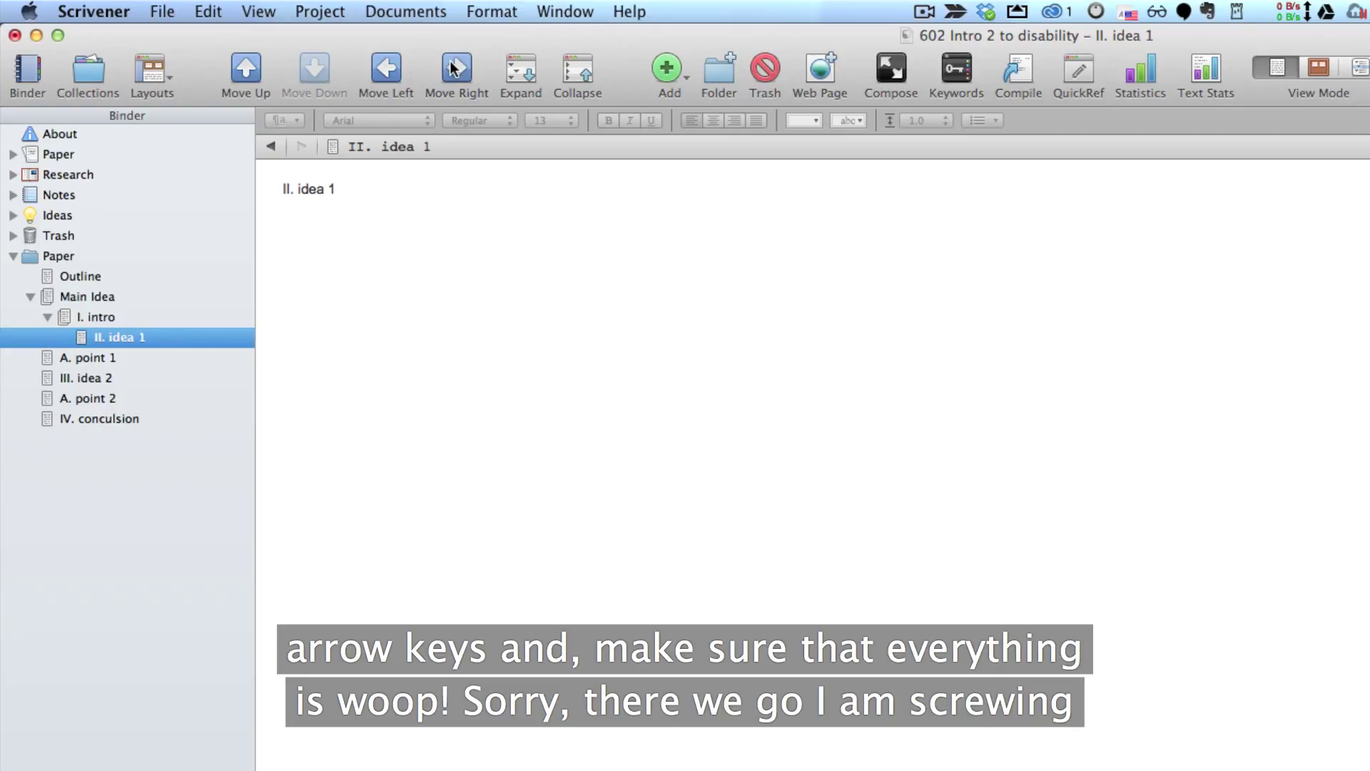
click(100, 358)
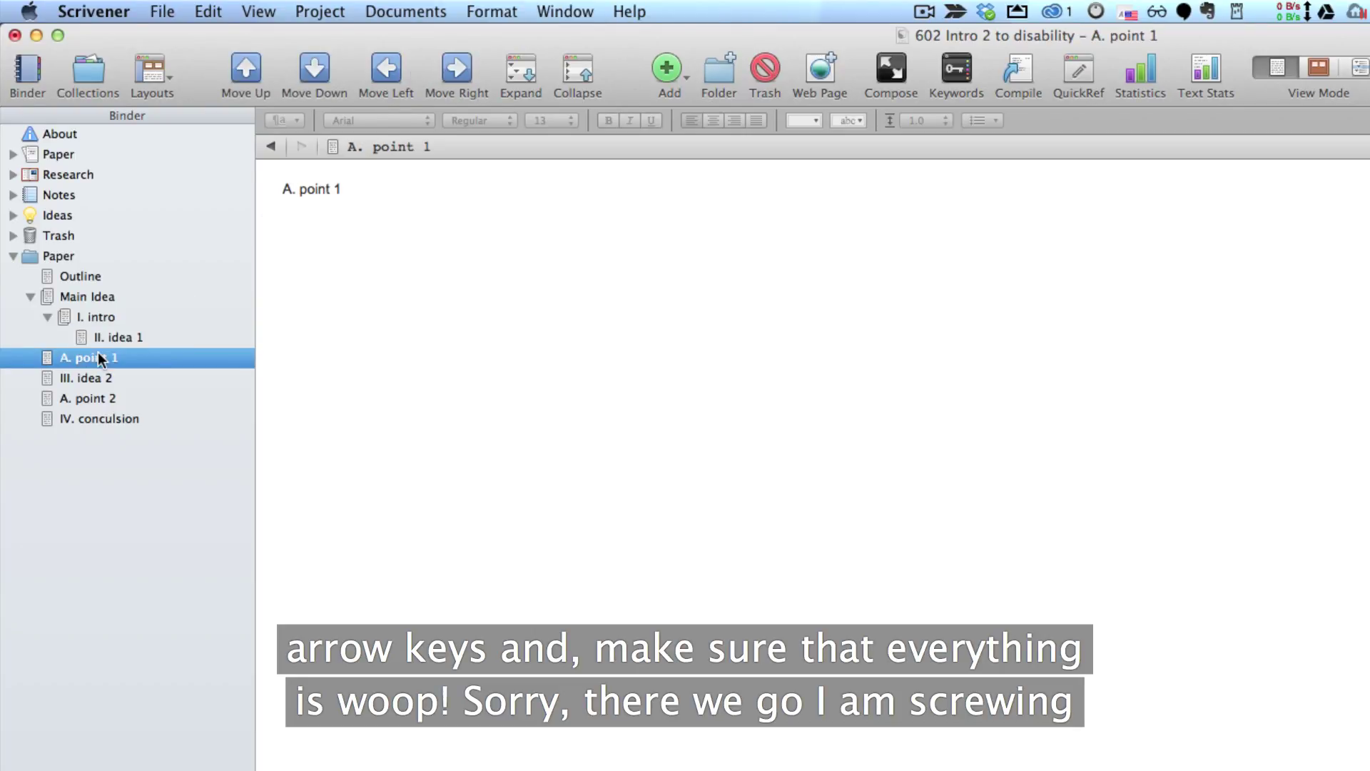
click(88, 374)
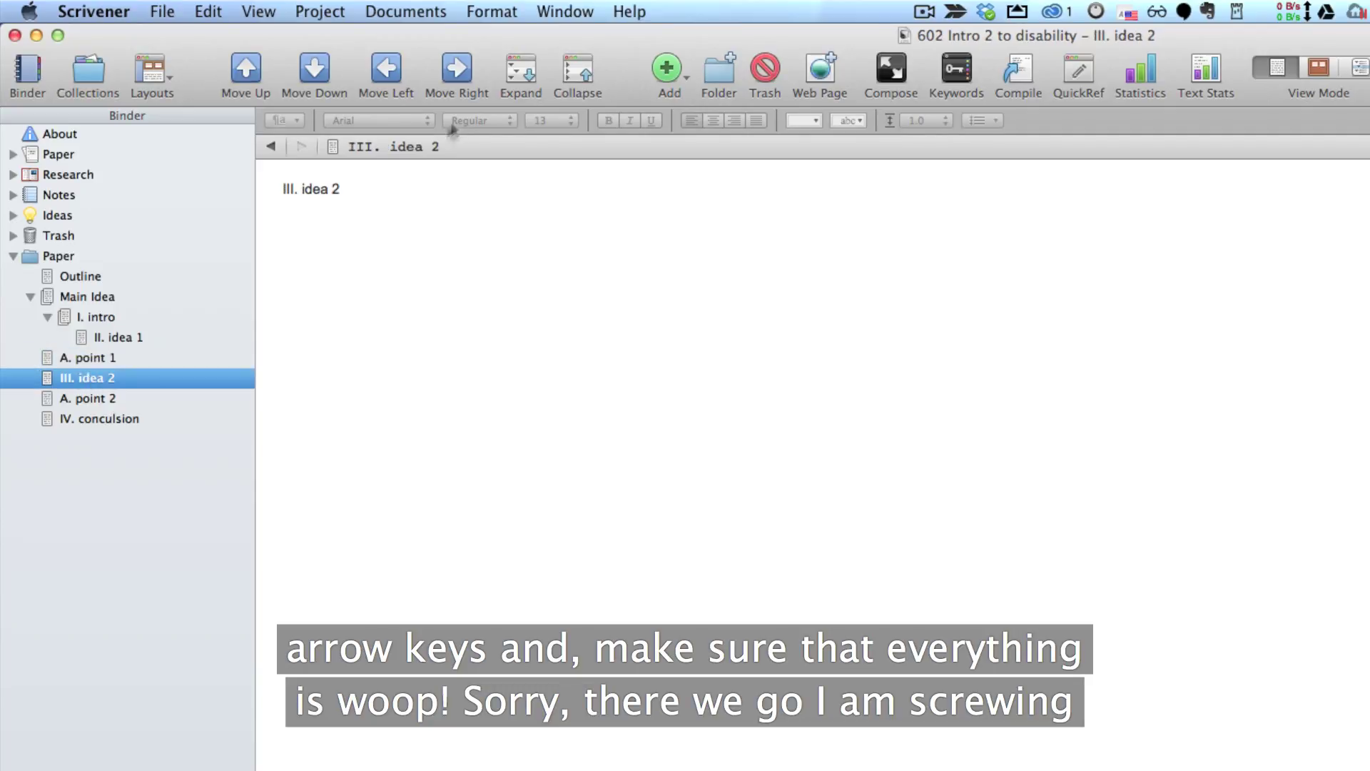
click(459, 70)
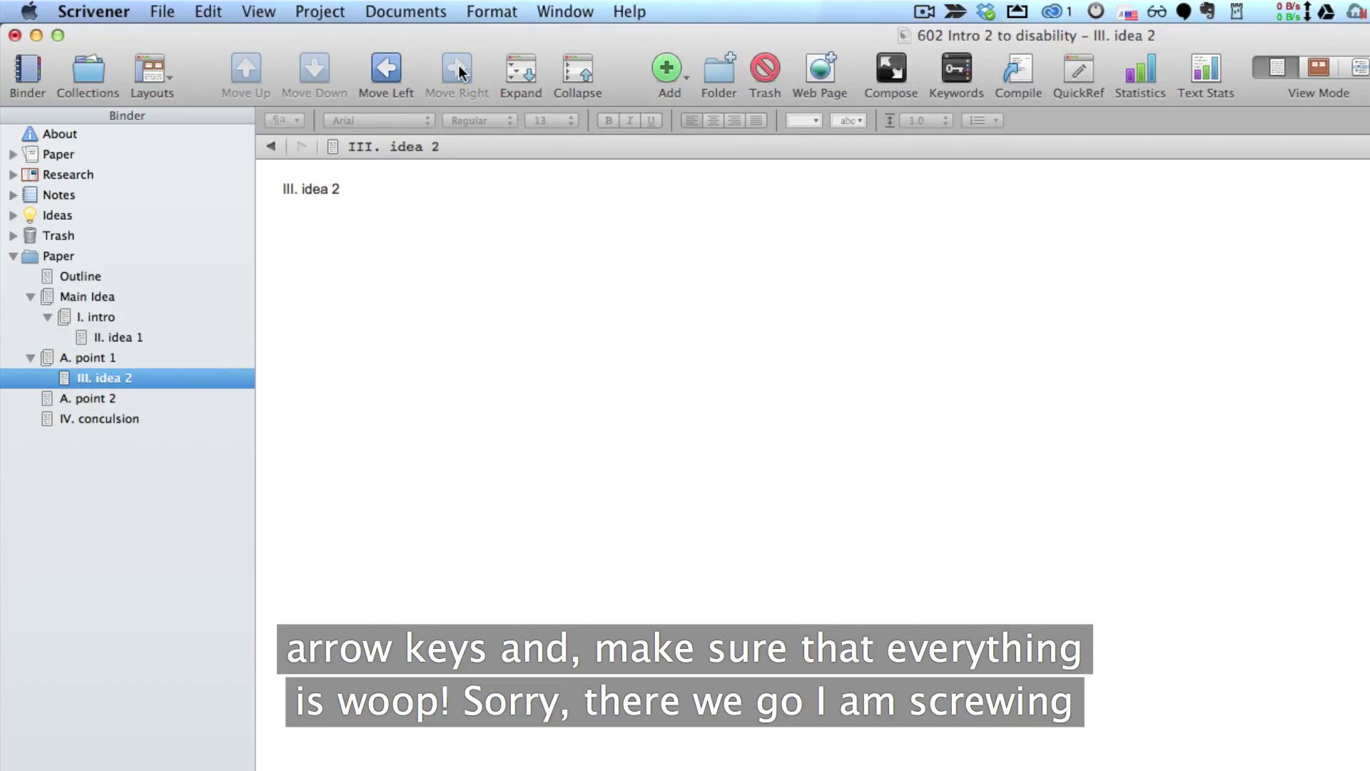
Move II. idea 1 out of I. intro and nest A. point 1 under II. idea 1.
click(44, 365)
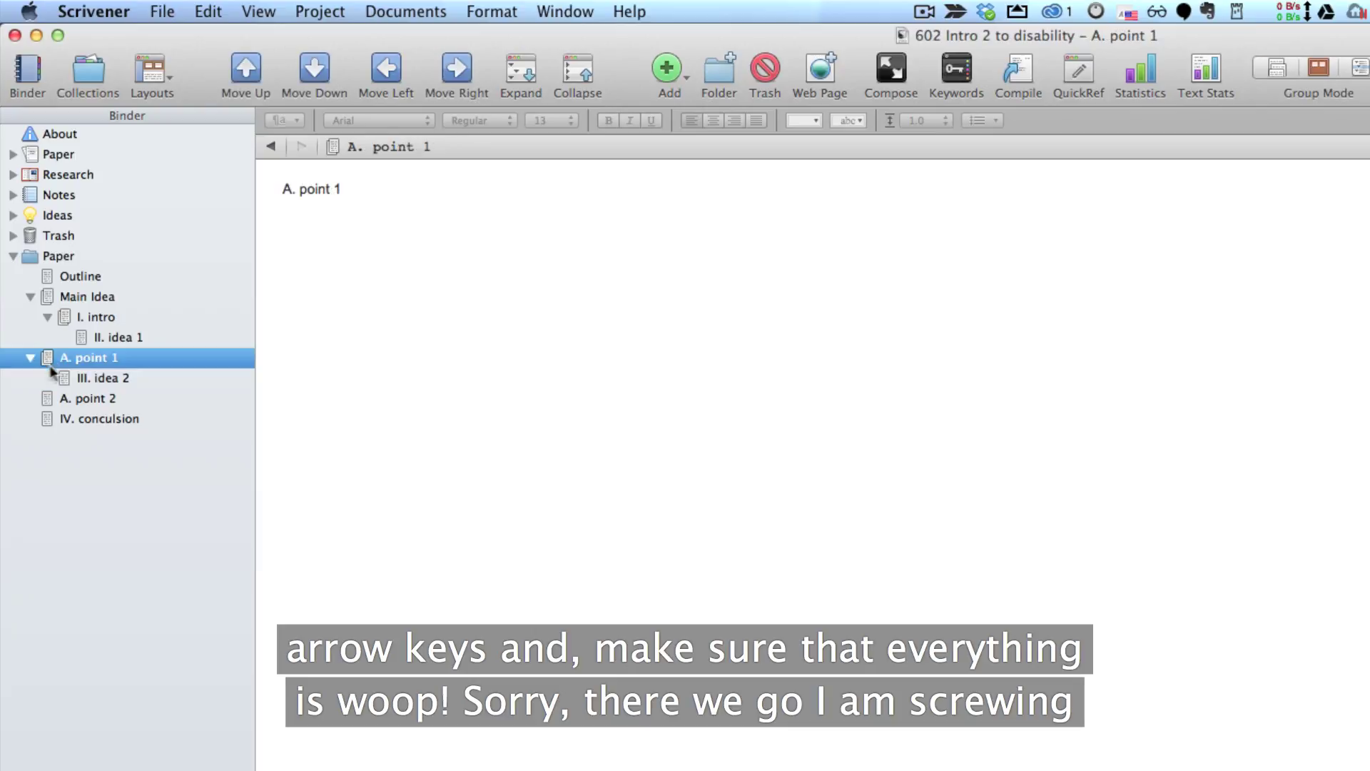
click(443, 70)
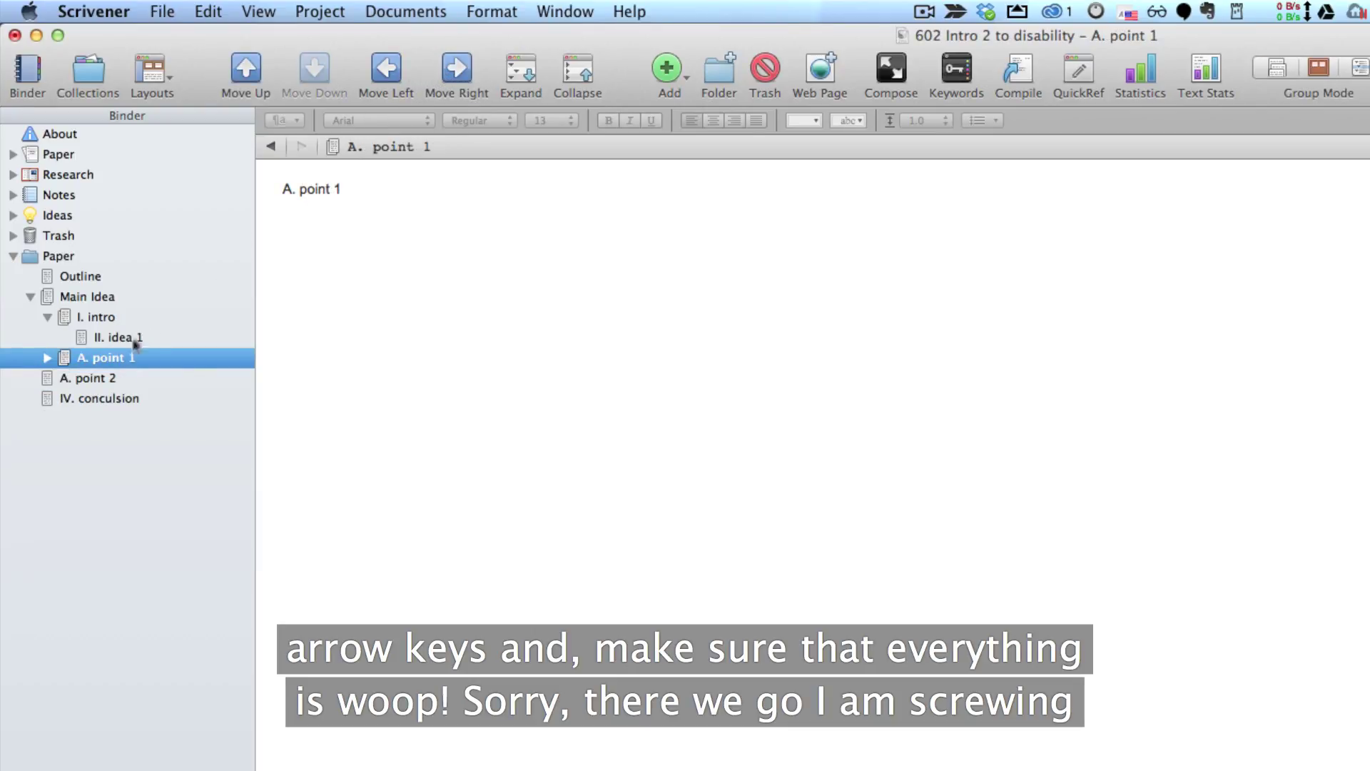
click(53, 373)
click(52, 359)
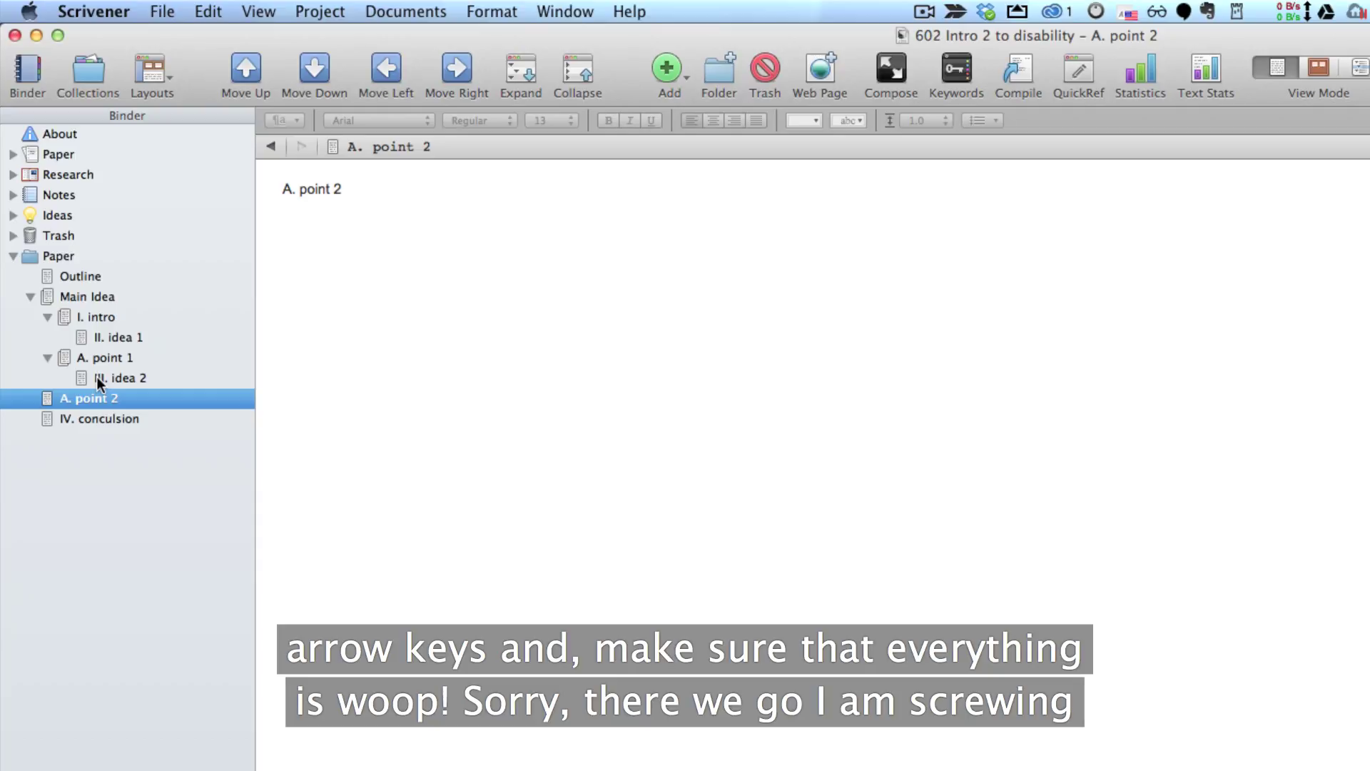
click(104, 317)
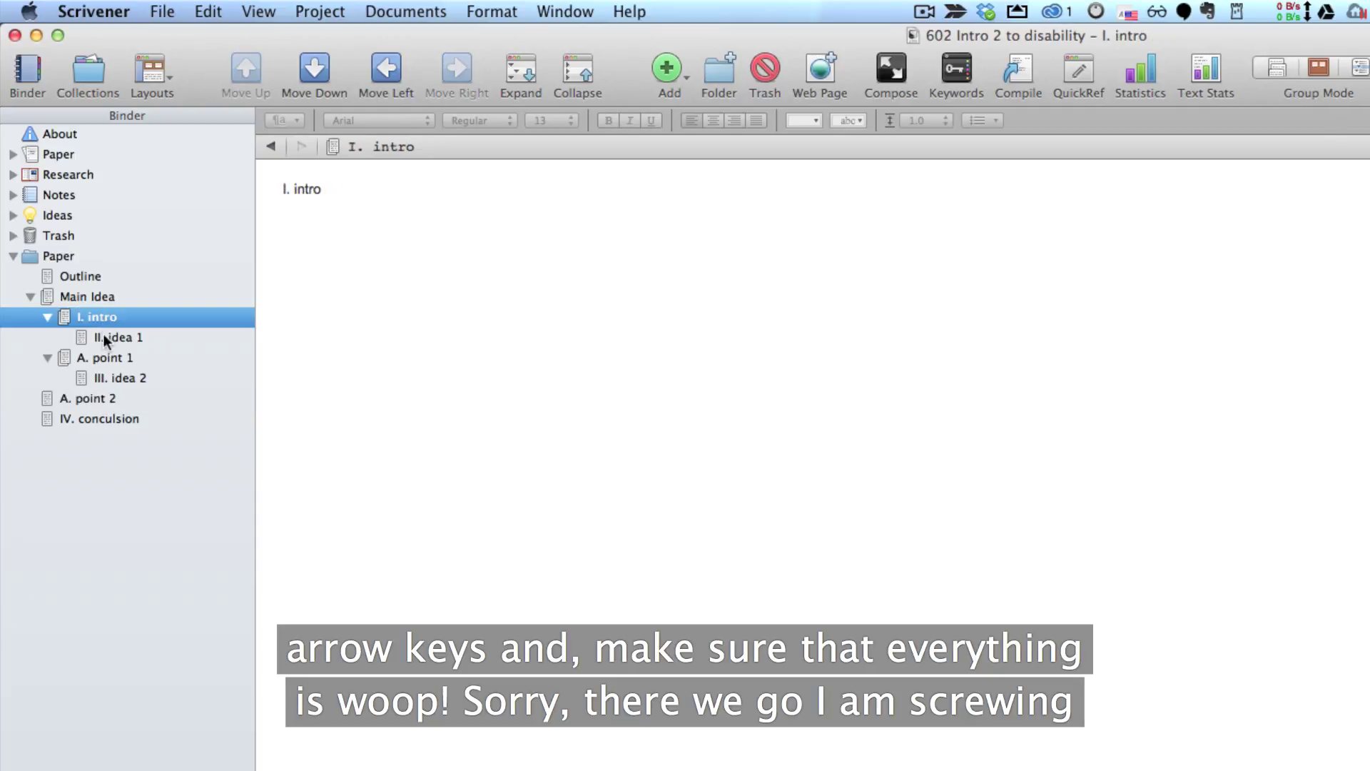
click(104, 335)
click(386, 71)
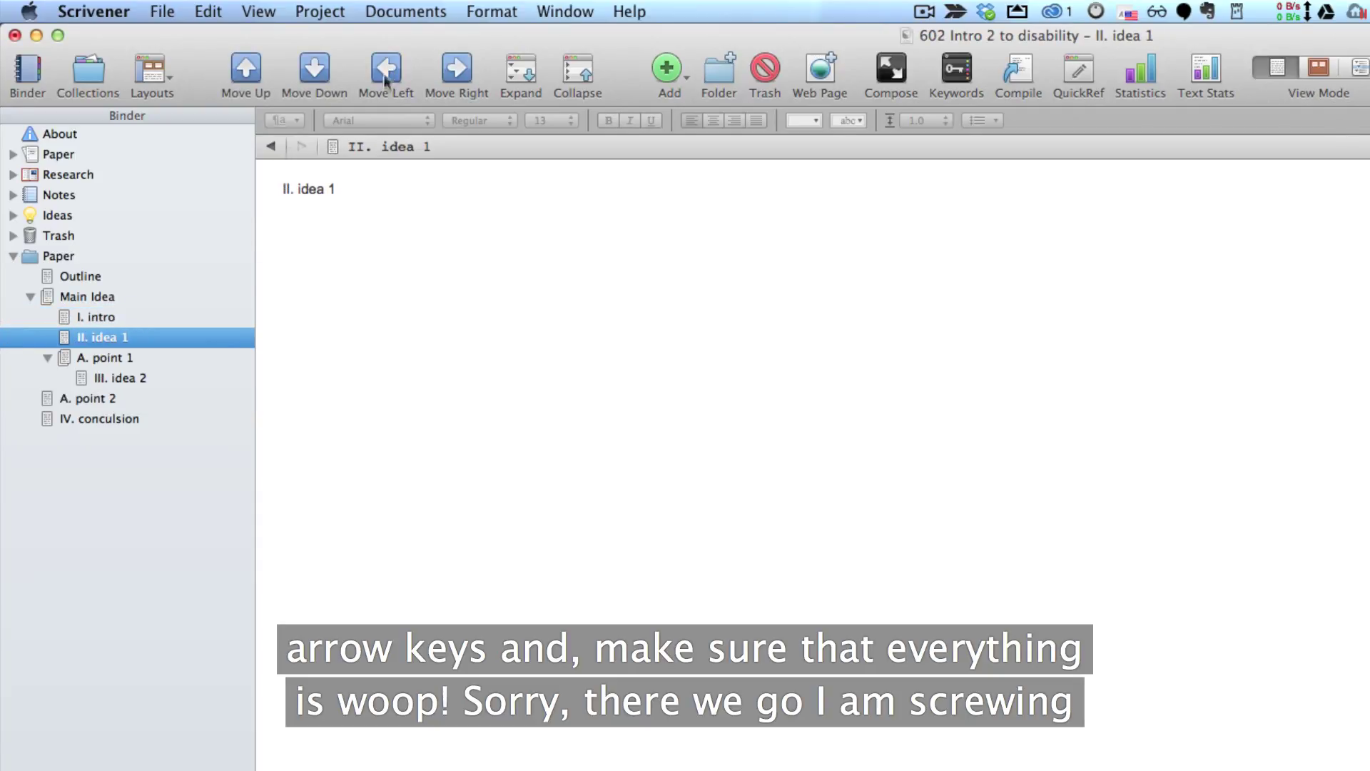
click(117, 355)
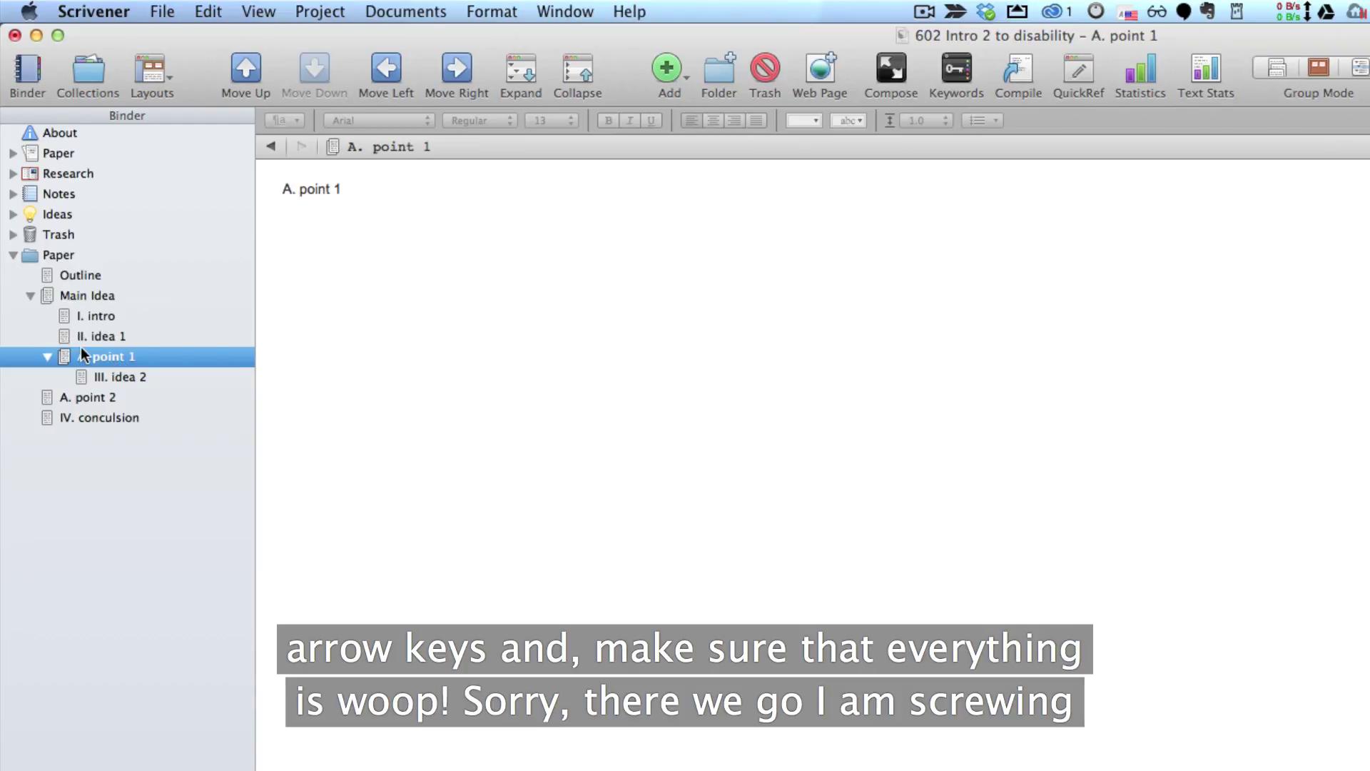
click(457, 71)
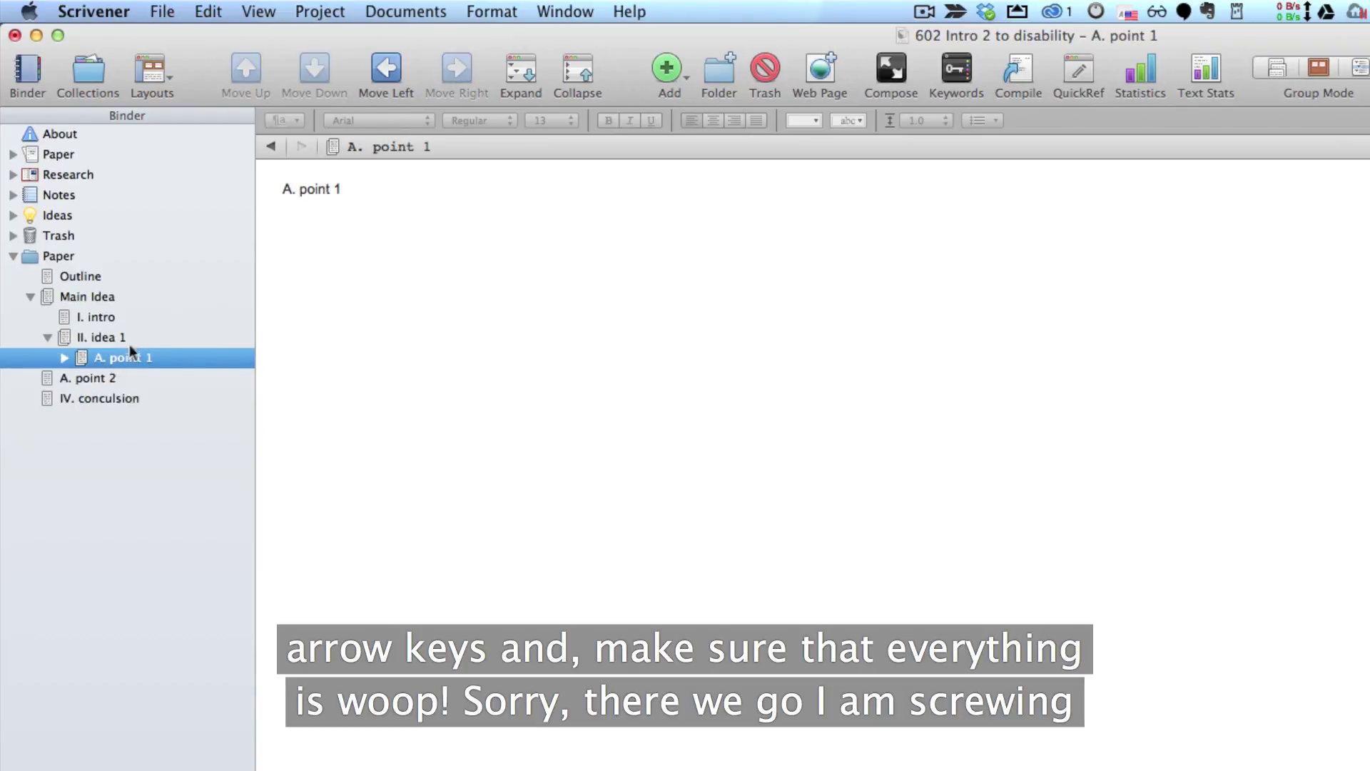
Outdent A. point 1 and III. idea 2; indent A. point 2 and IV. conculsion under Main Idea.
click(376, 65)
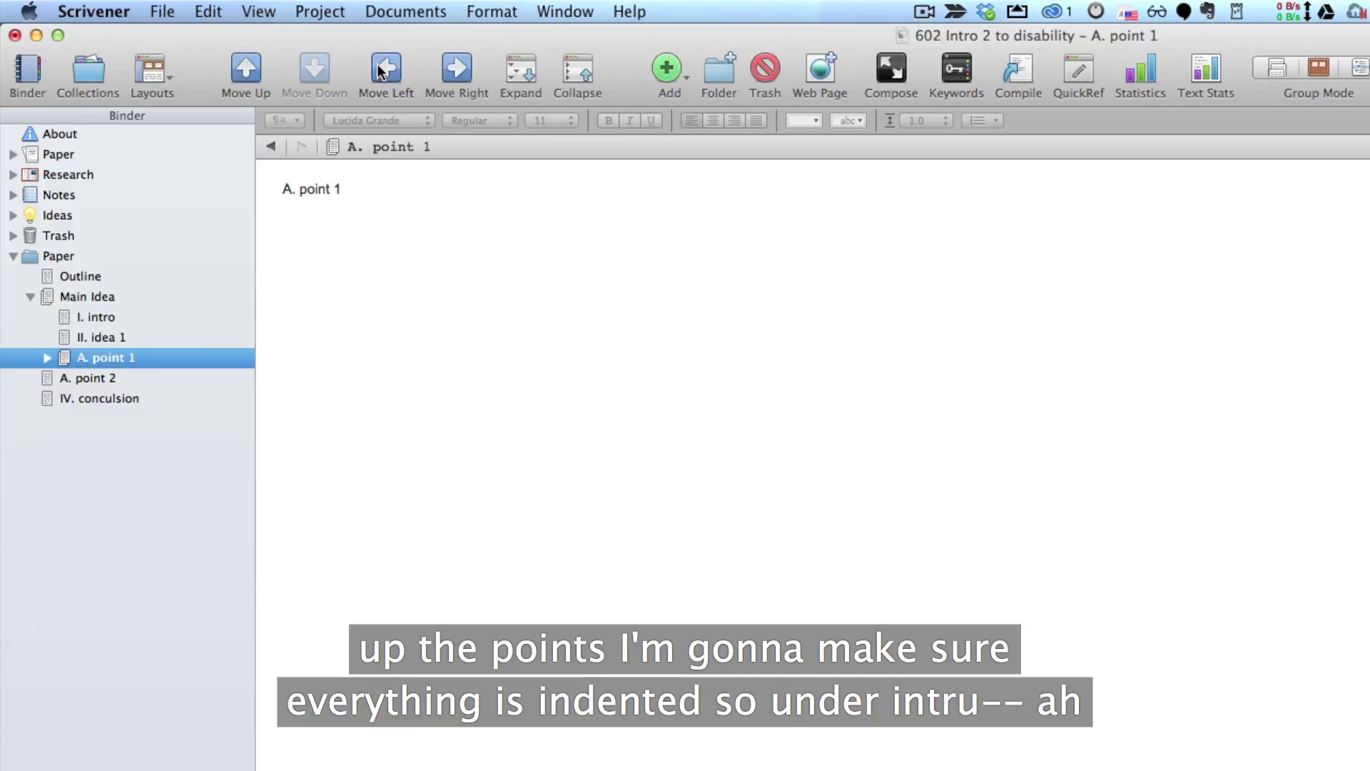
click(47, 357)
click(80, 374)
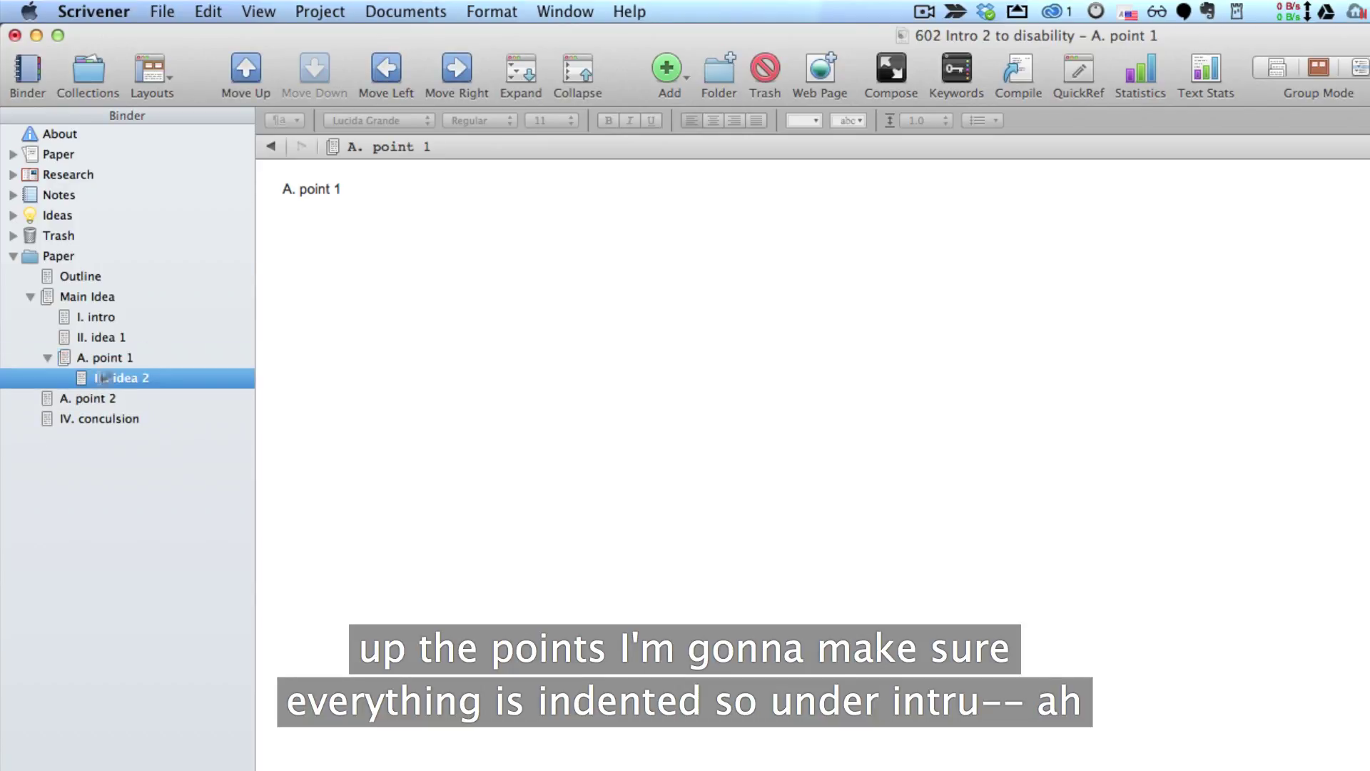
click(380, 66)
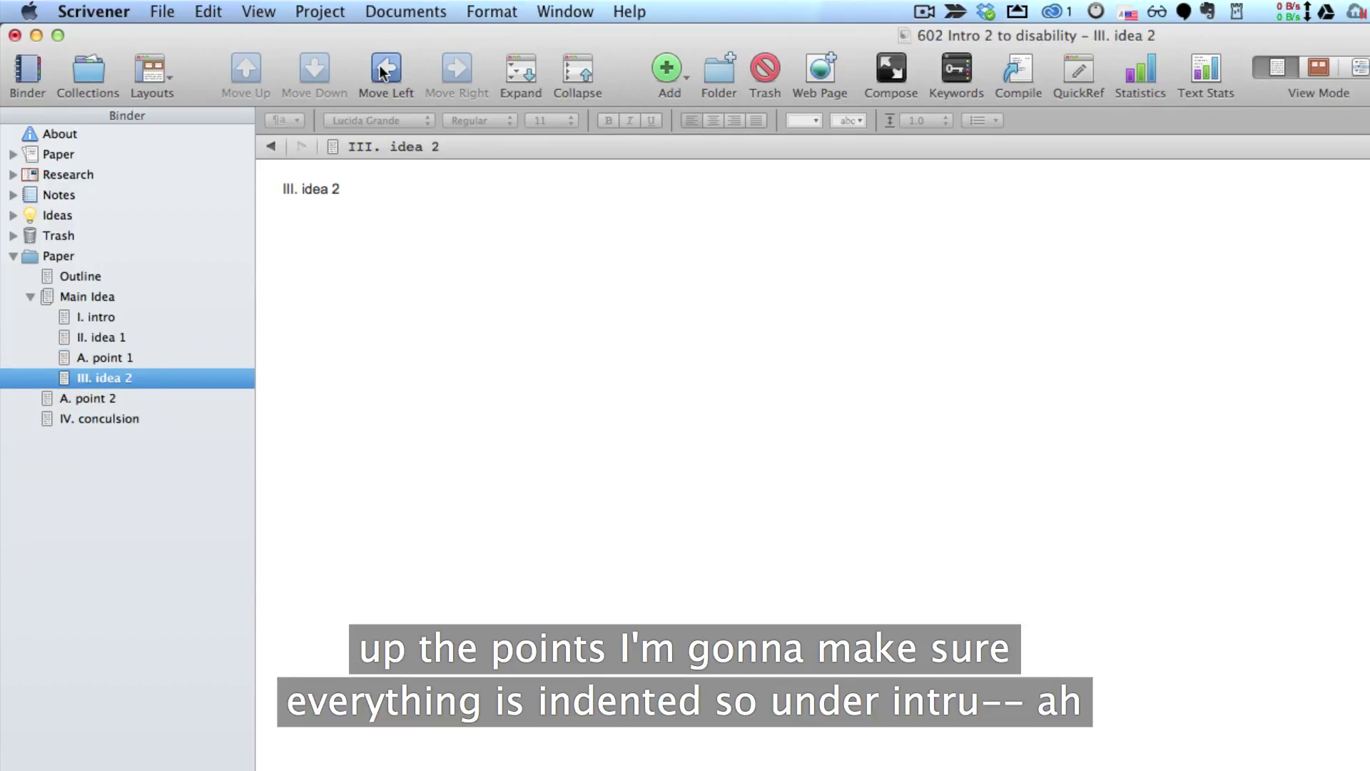
click(74, 397)
click(456, 68)
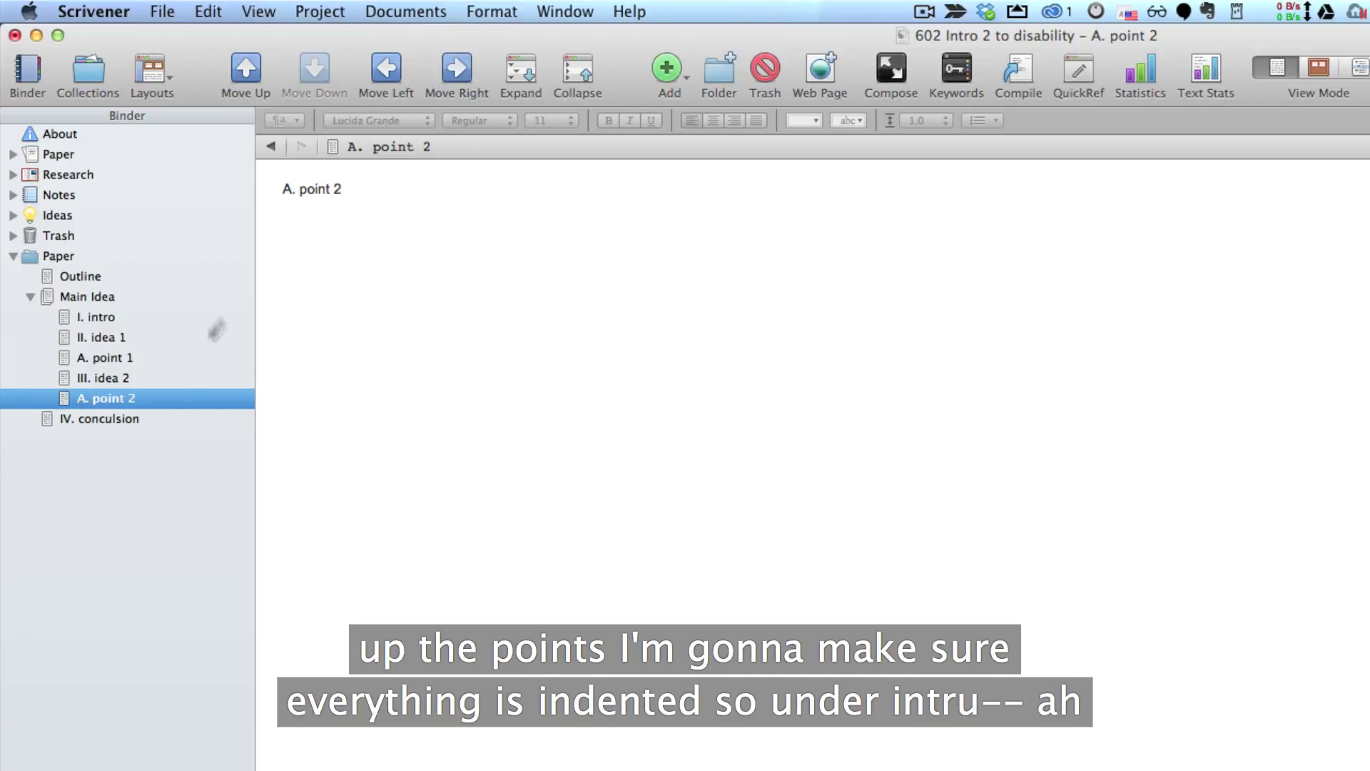
click(97, 336)
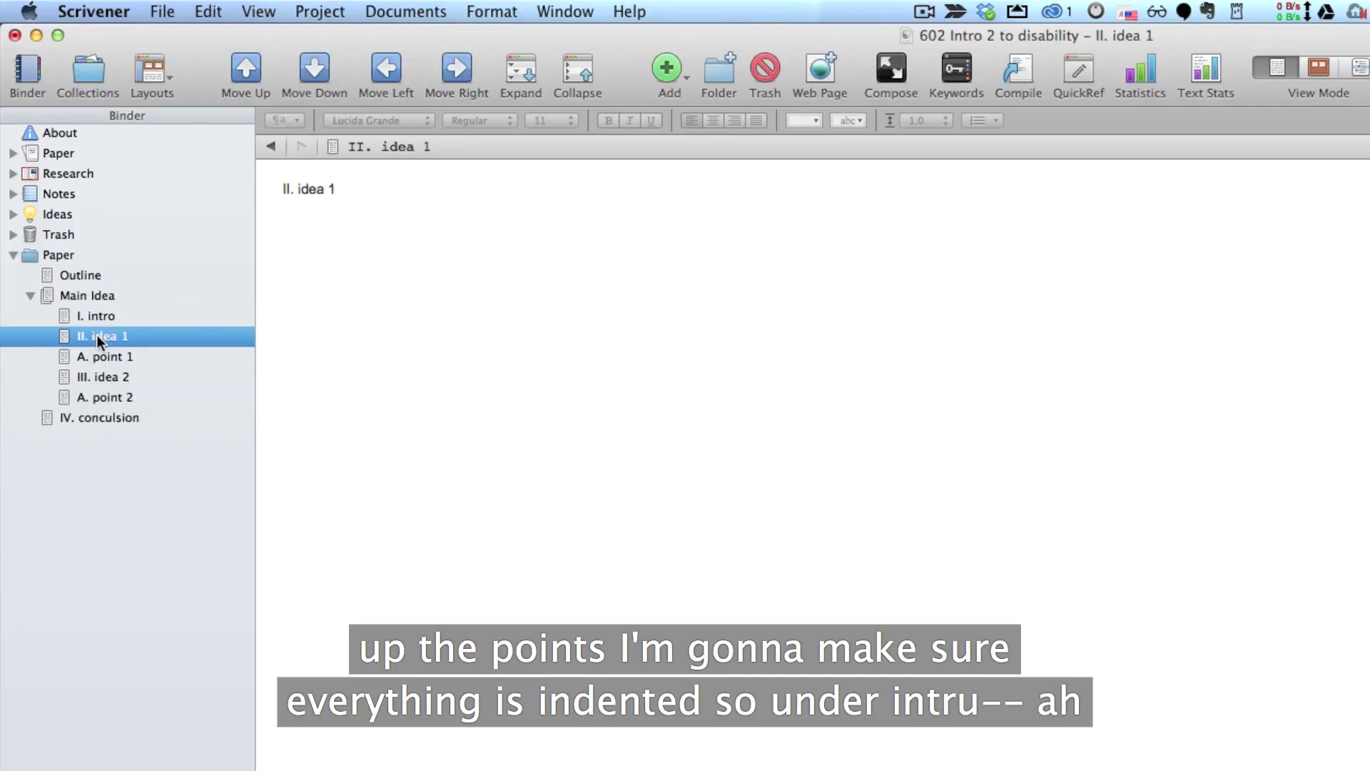
click(105, 419)
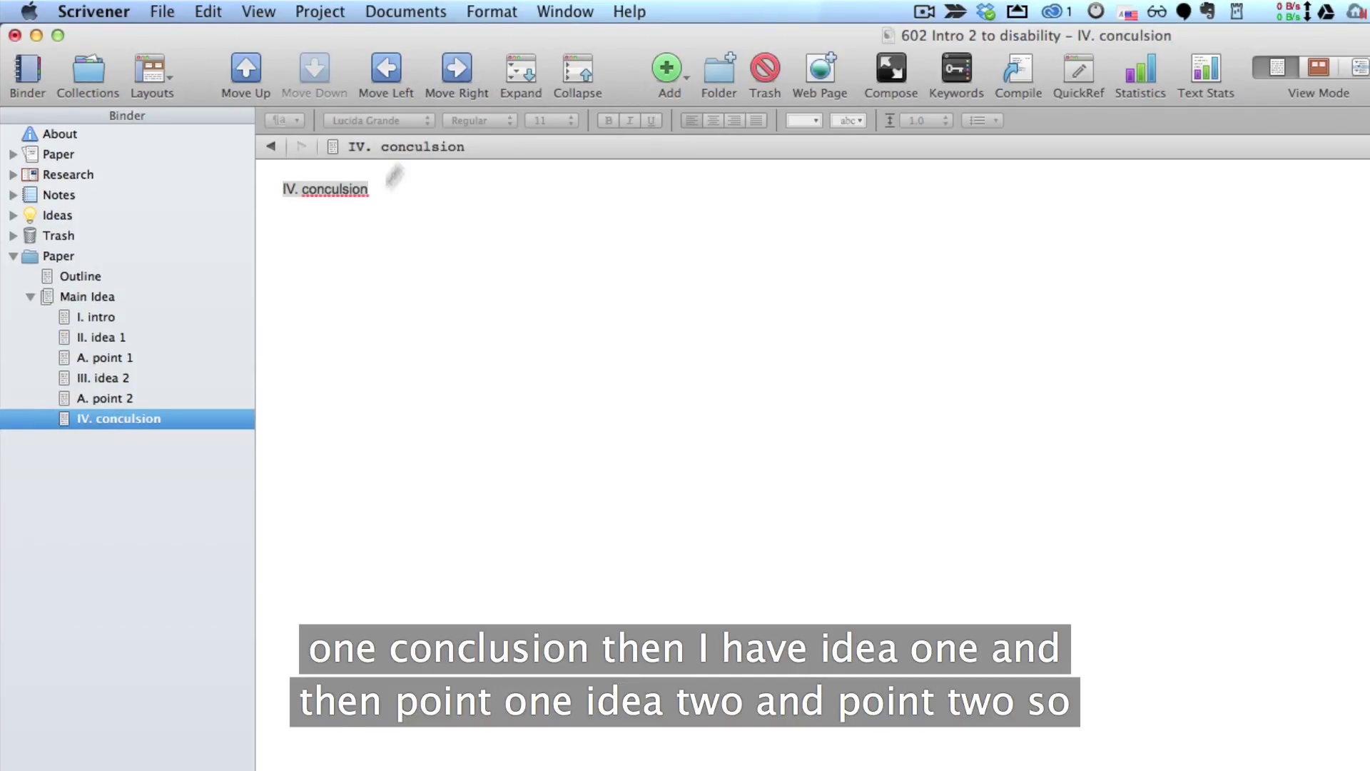
Nest A. point 1 under II. idea 1 and A. point 2 under III. idea 2, then view Outline.
click(114, 334)
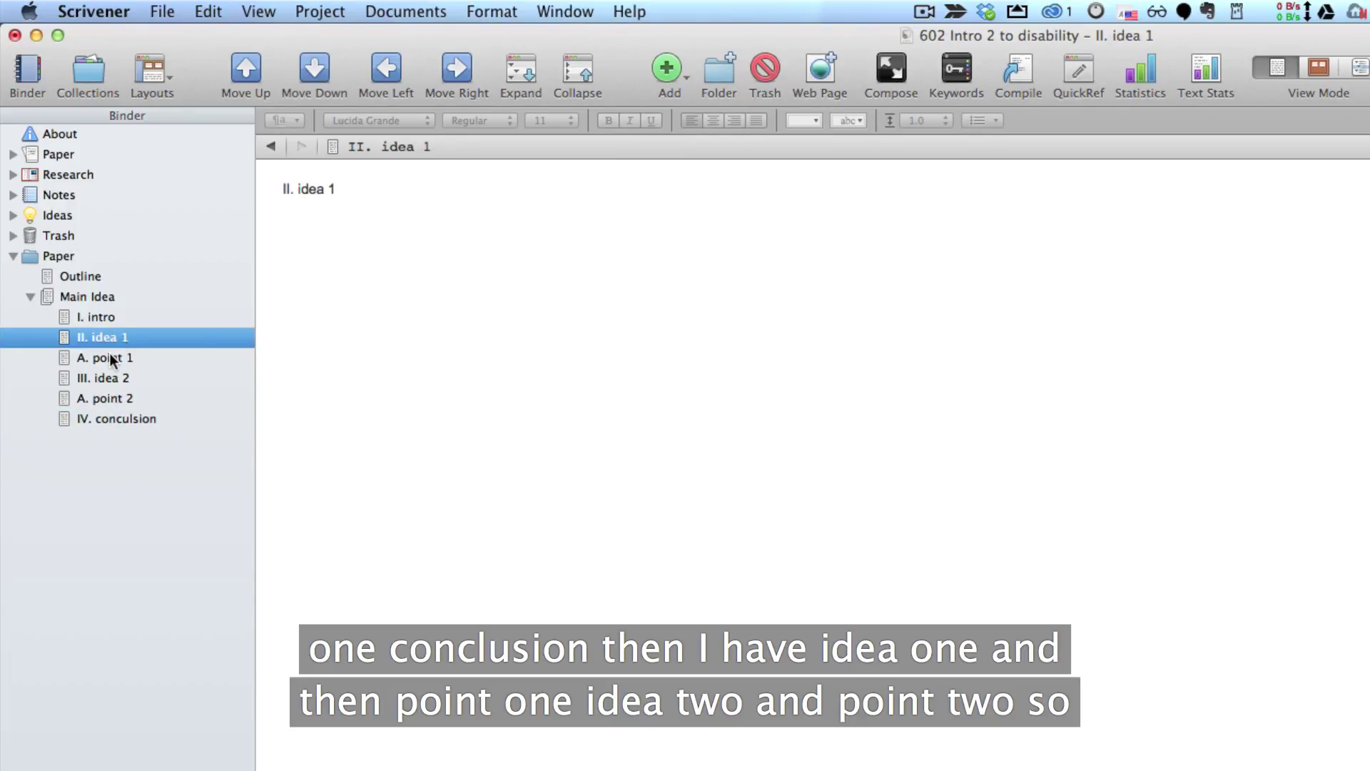
click(109, 356)
click(461, 68)
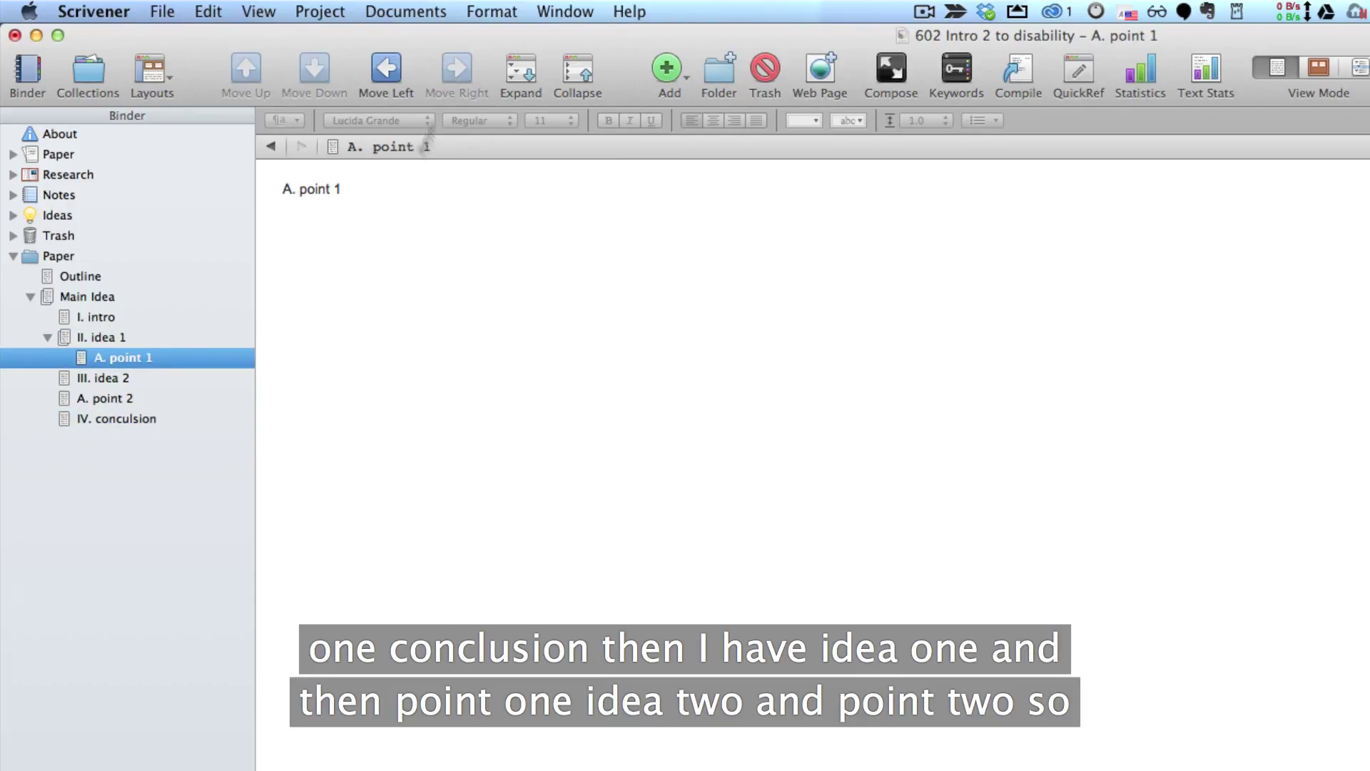
click(118, 381)
click(113, 397)
click(452, 91)
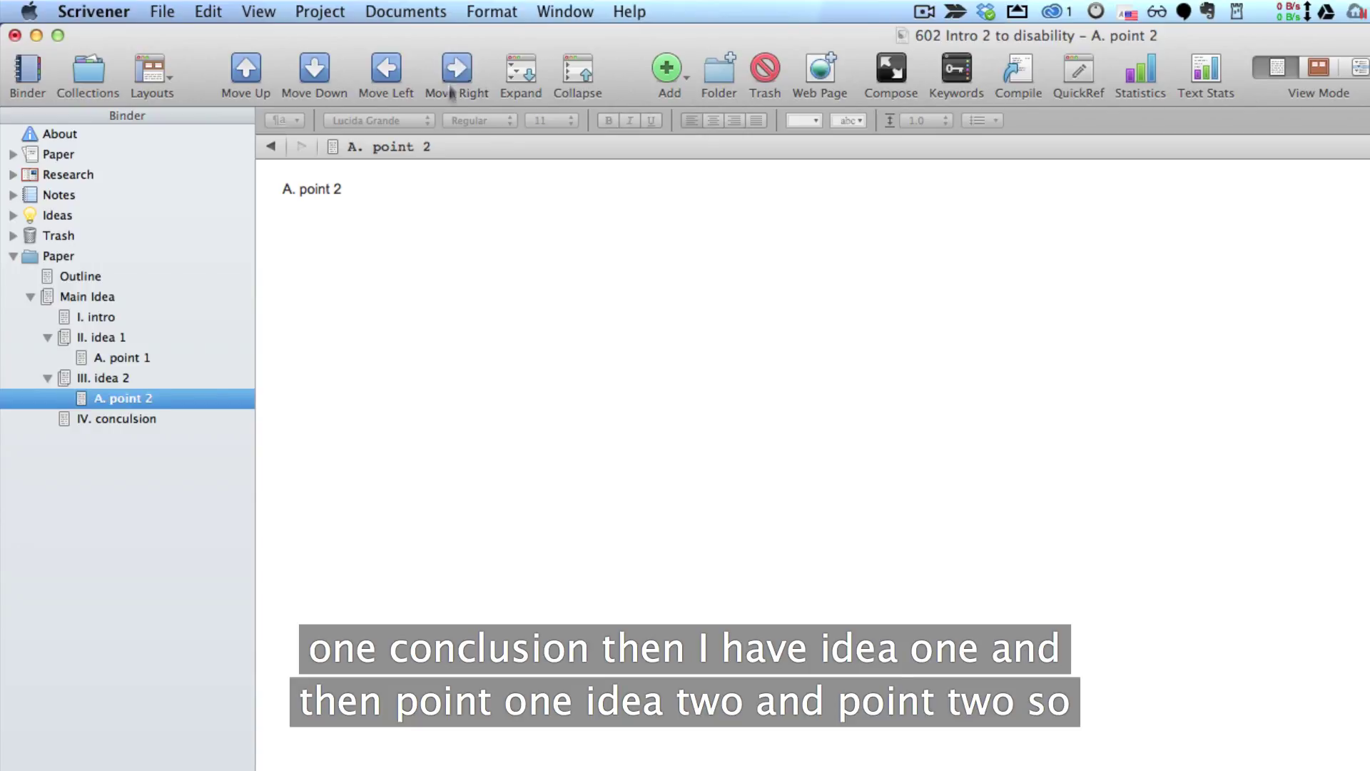
click(83, 278)
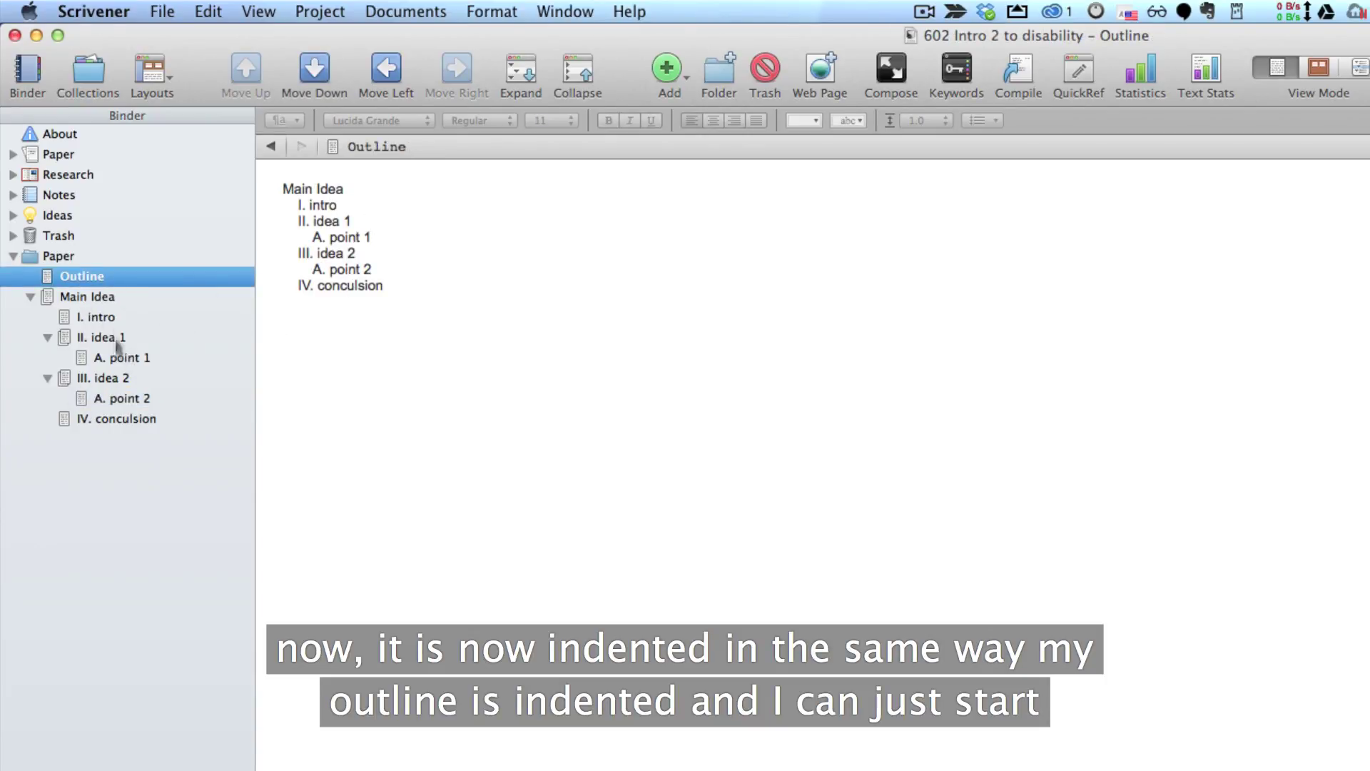
Open the I. intro document in the editor.
click(106, 318)
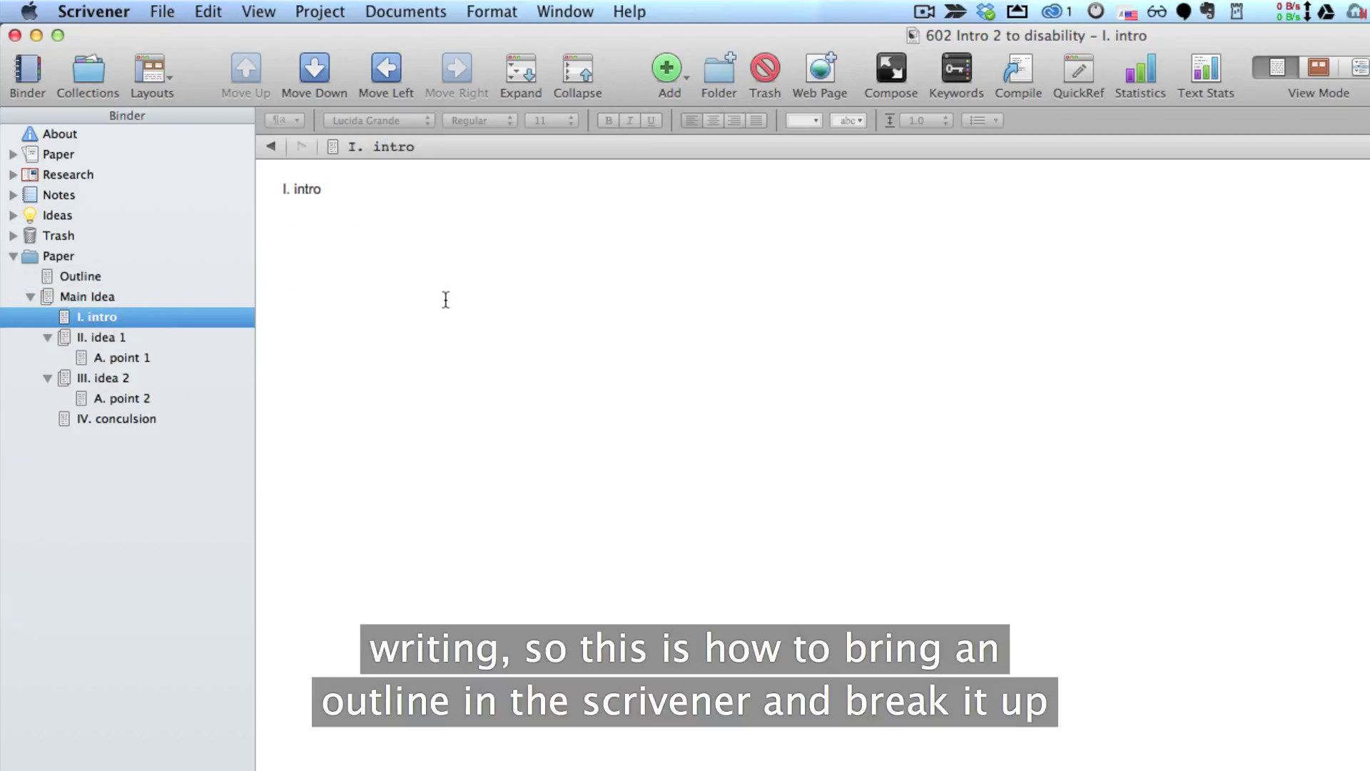